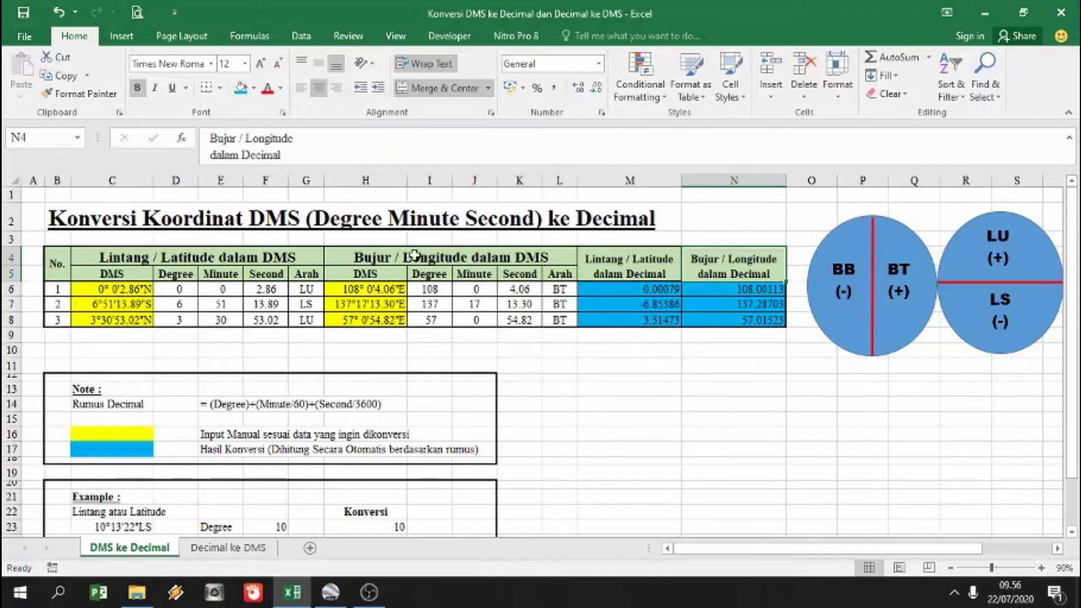
Review the conversion sheet's title, the degree and minute column headings, and the first latitude entry in C6.
{"action": "left_click", "coordinate": [308, 271]}
{"action": "left_click", "coordinate": [231, 272]}
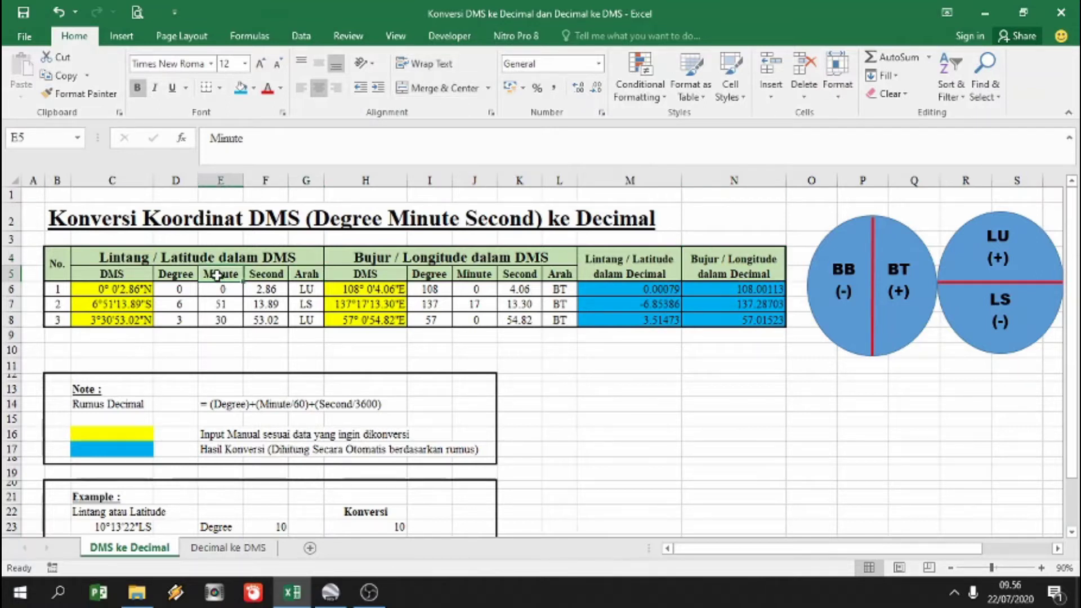
{"action": "left_click", "coordinate": [184, 277]}
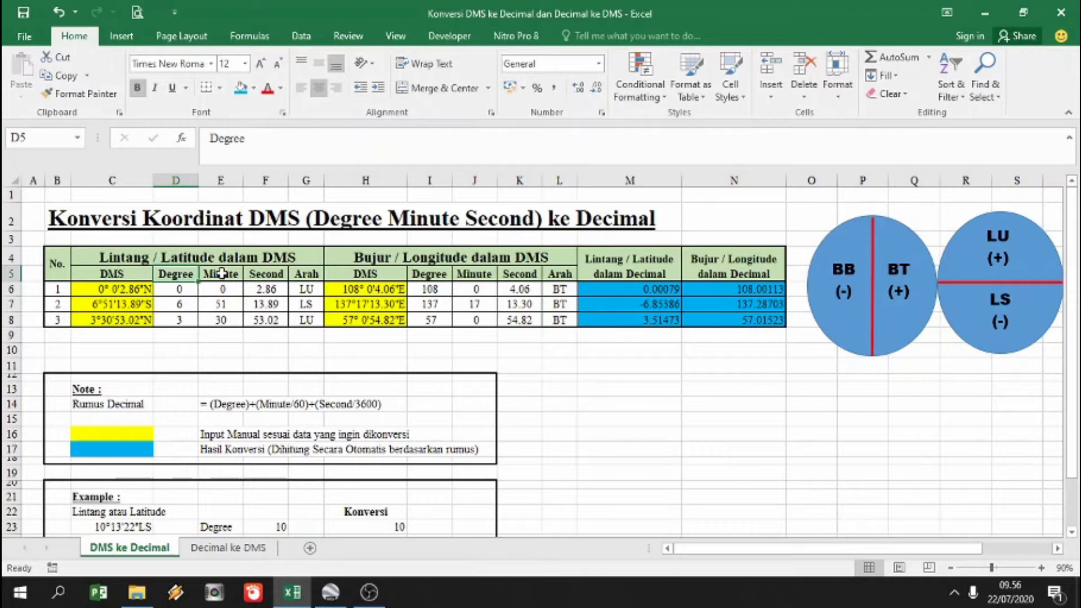
{"action": "left_click", "coordinate": [207, 220]}
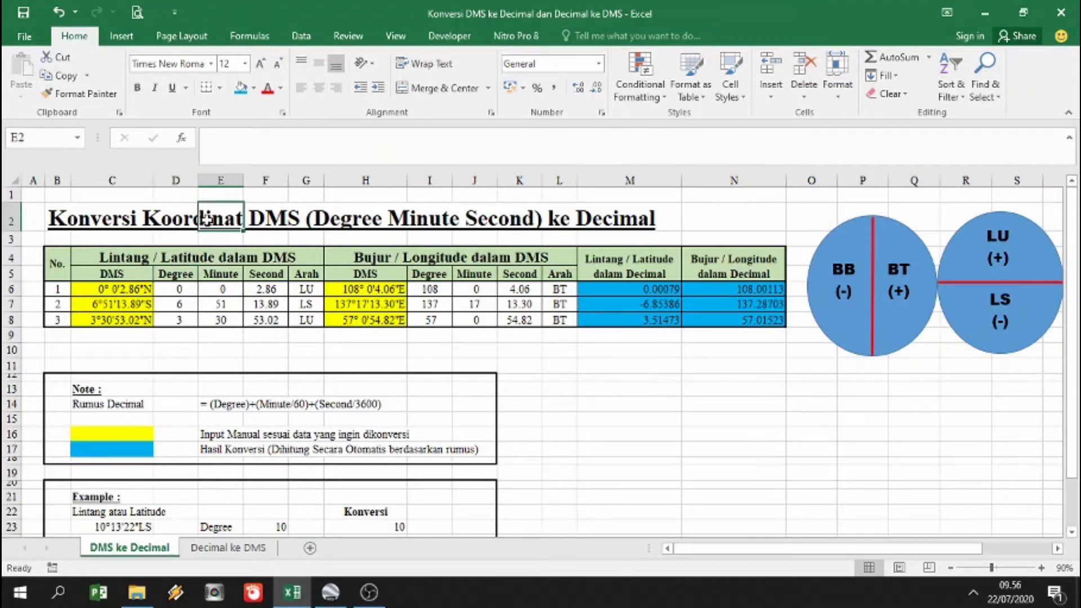
{"action": "left_click", "coordinate": [72, 221]}
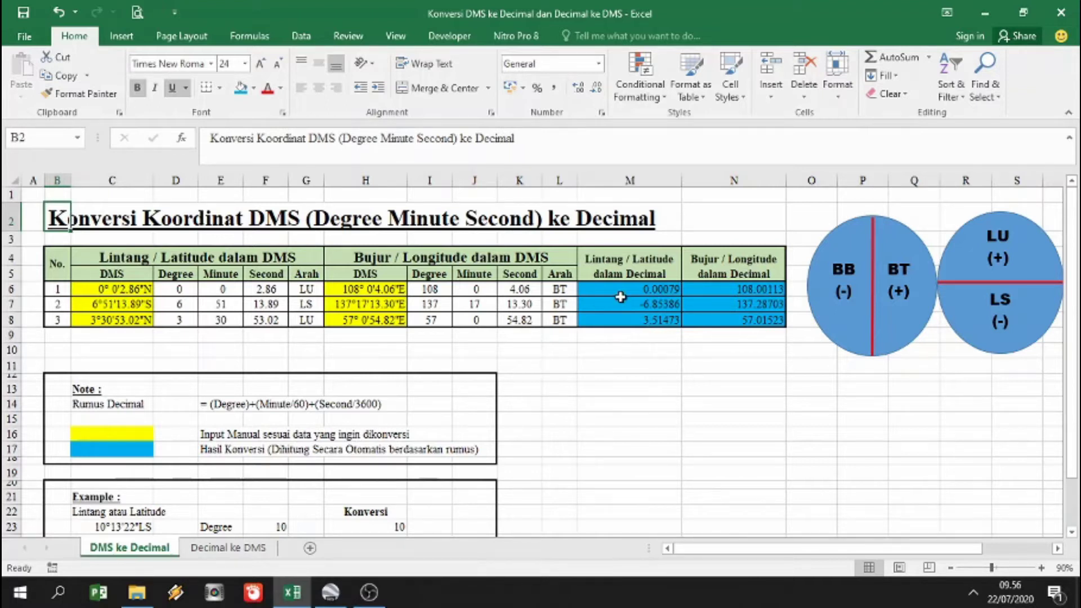
{"action": "left_click", "coordinate": [145, 291]}
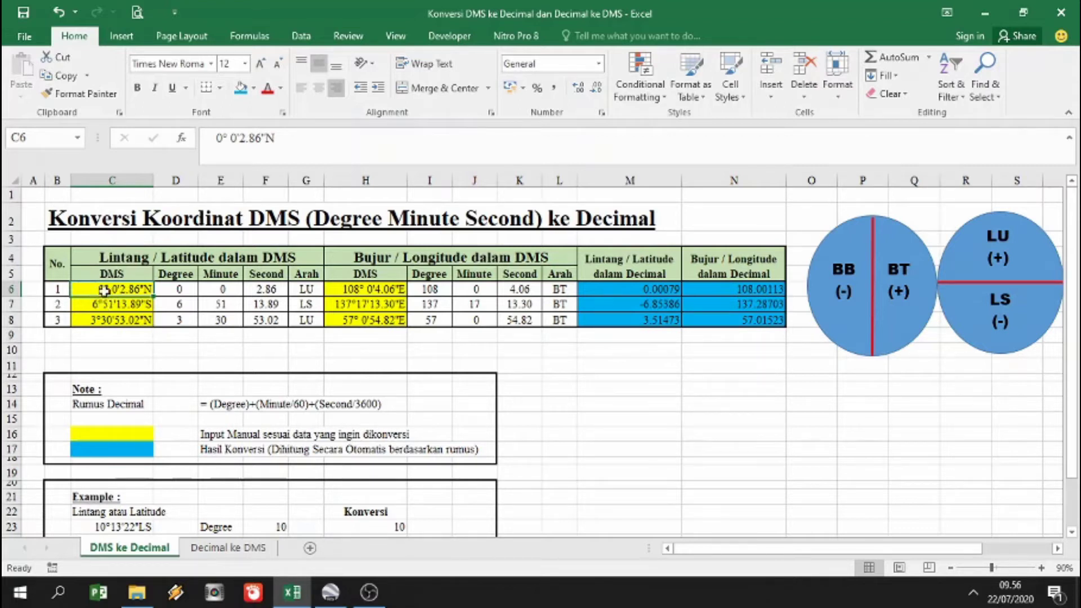
{"action": "triple_click", "coordinate": [220, 148]}
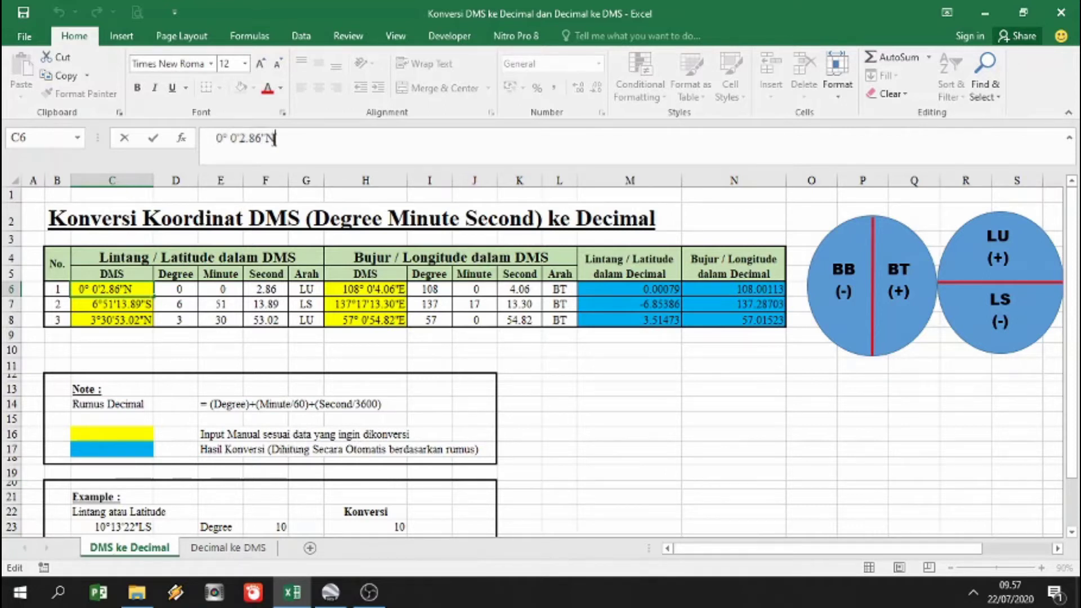
Inspect row 6's latitude and longitude DMS entries, the direction formula in G6, and the decimal conversion formulas in M6 and N6.
{"action": "left_click", "coordinate": [669, 289]}
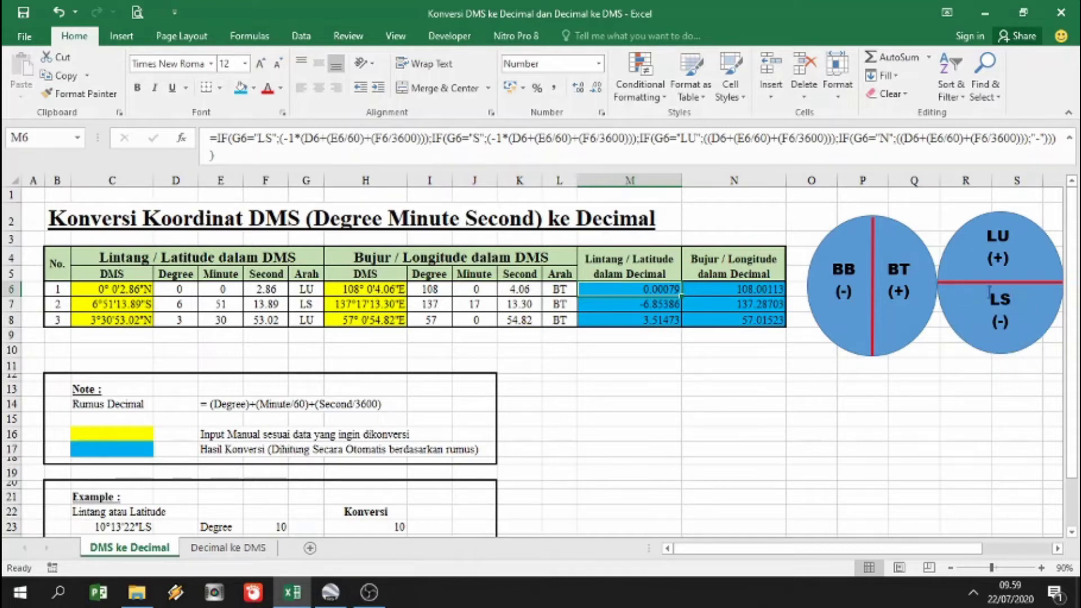
{"action": "left_click", "coordinate": [128, 291]}
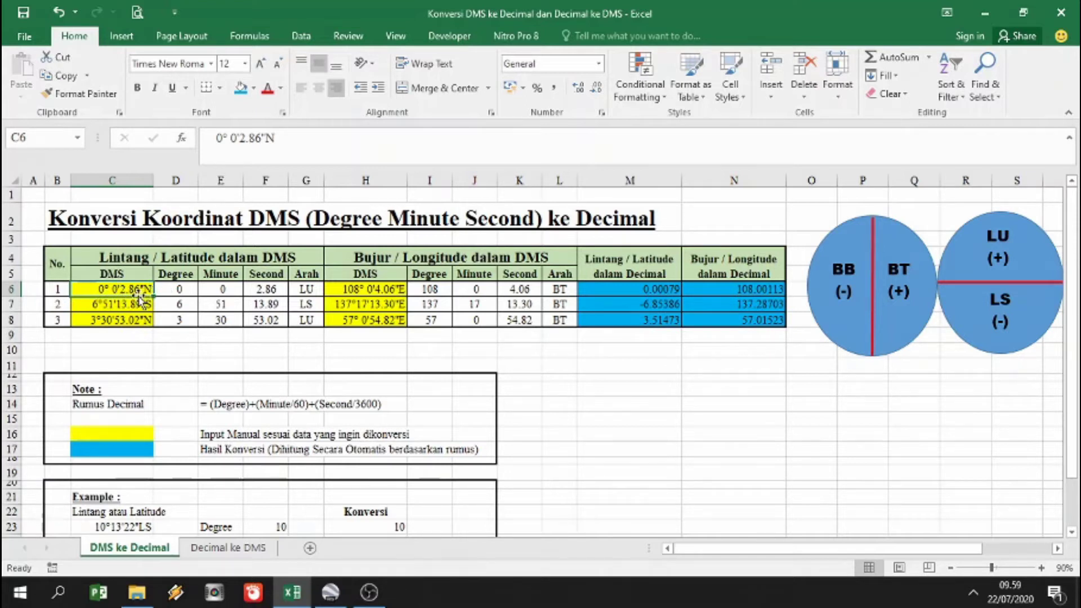
{"action": "left_click", "coordinate": [306, 293]}
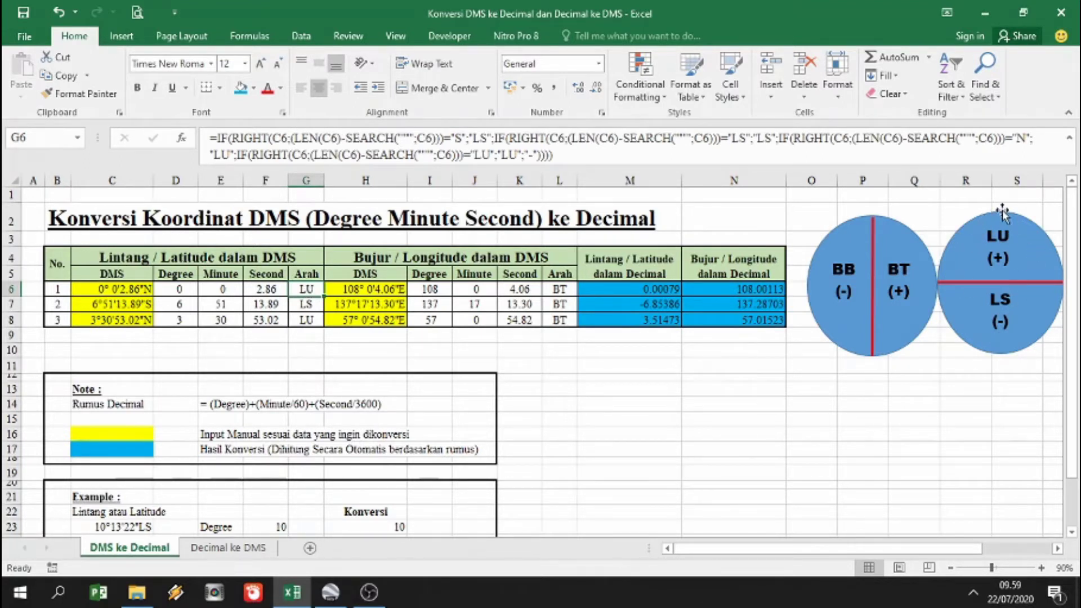
{"action": "left_click", "coordinate": [630, 292]}
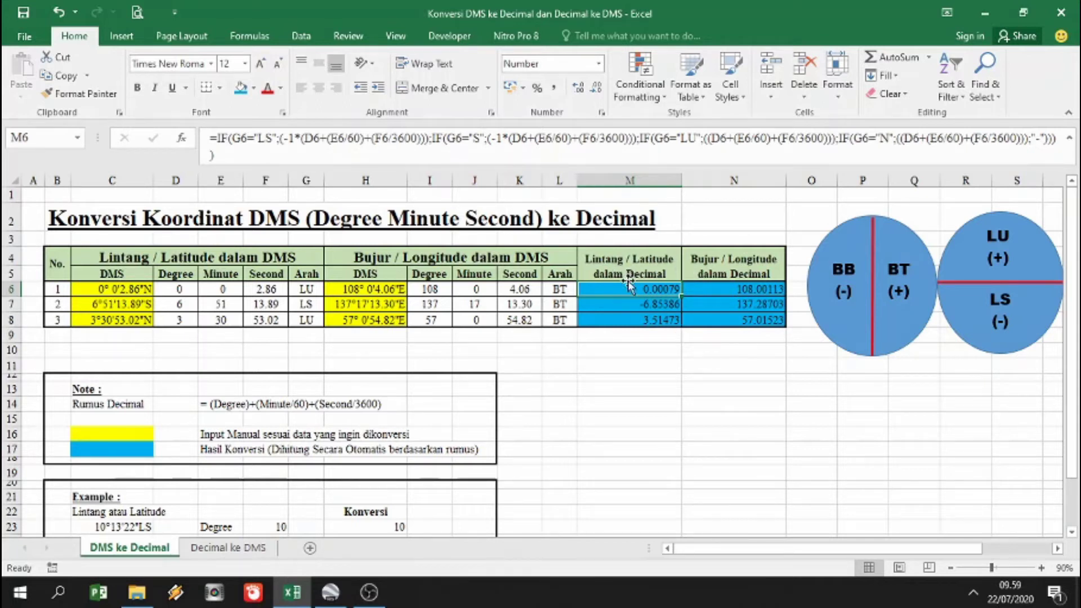
{"action": "left_click", "coordinate": [369, 289]}
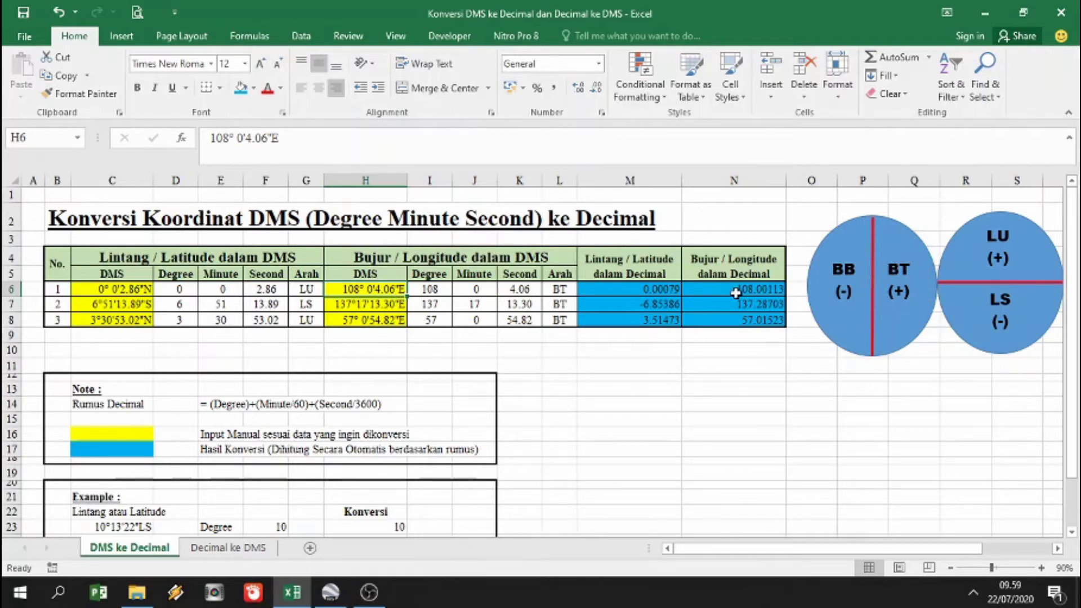
{"action": "left_click", "coordinate": [739, 293]}
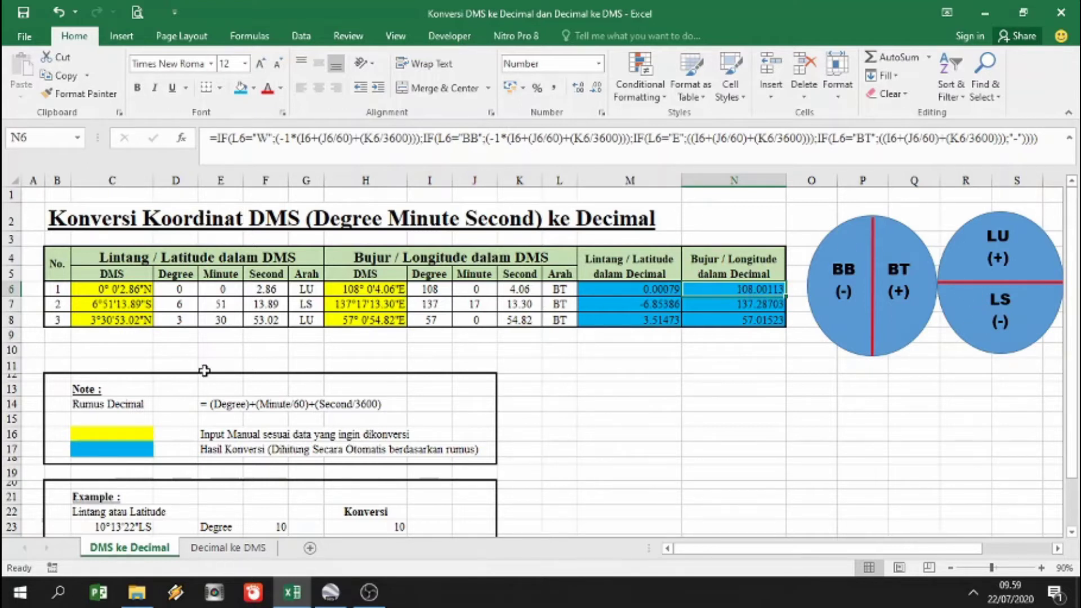
Inspect the formulas in D6, E6 and F6 that extract degree, minute and second from the latitude in C6.
{"action": "scroll", "coordinate": [205, 370], "scroll_direction": "down", "scroll_amount": 1}
{"action": "scroll", "coordinate": [200, 364], "scroll_direction": "up", "scroll_amount": 1}
{"action": "left_click", "coordinate": [142, 293]}
{"action": "left_click", "coordinate": [168, 291]}
{"action": "left_click", "coordinate": [237, 290]}
{"action": "left_click", "coordinate": [271, 289]}
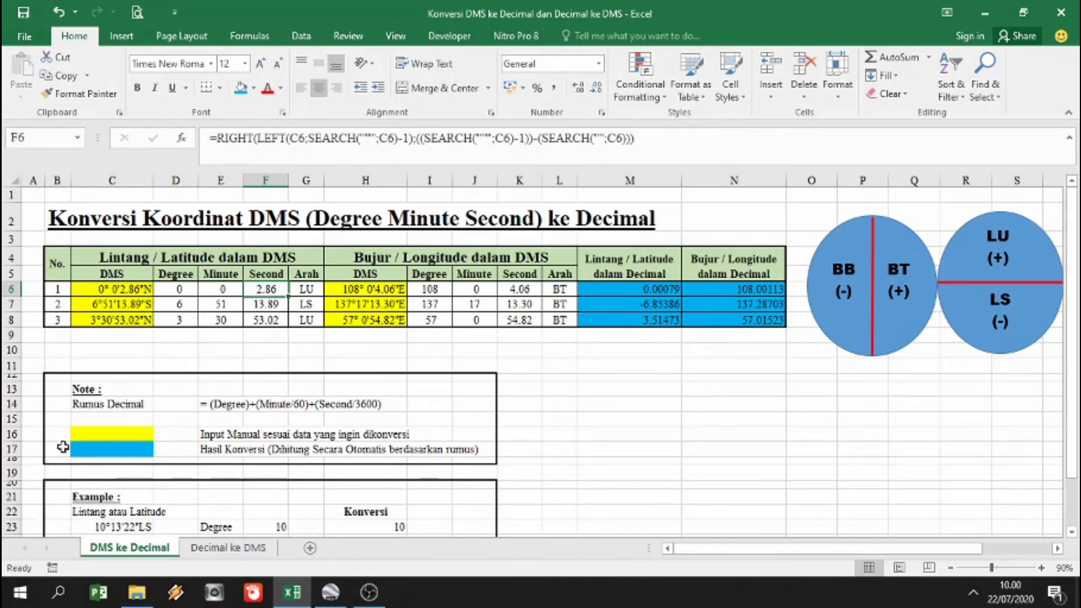
Review the yellow legend cell and select in turn the DMS input, extracted component and decimal result ranges in rows 6 to 8.
{"action": "left_click", "coordinate": [116, 435]}
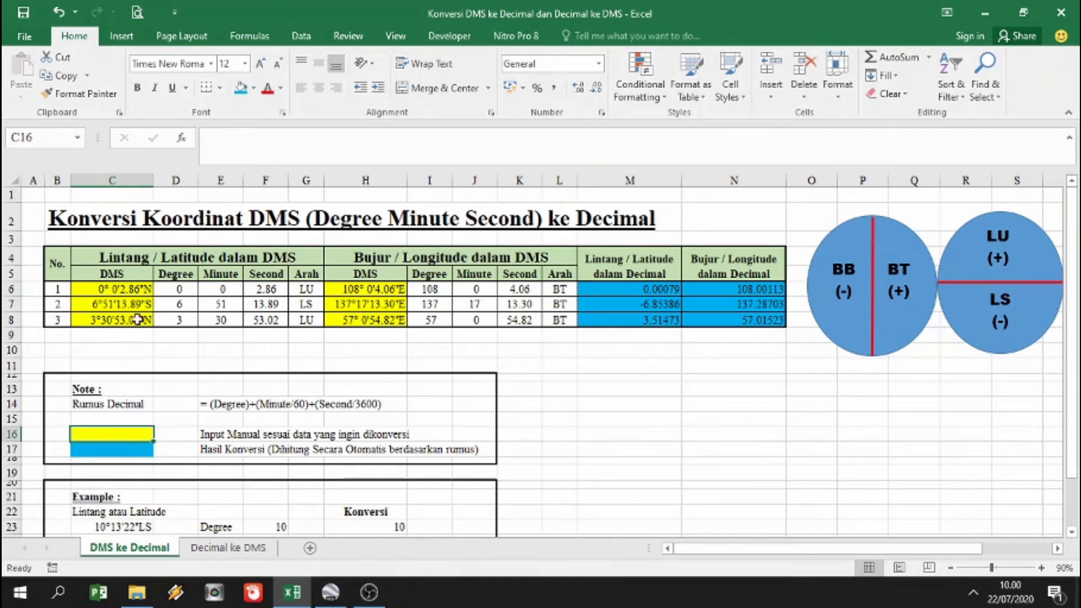
{"action": "left_click_drag", "start_coordinate": [135, 289], "coordinate": [136, 319]}
{"action": "left_click_drag", "start_coordinate": [372, 289], "coordinate": [371, 320]}
{"action": "left_click_drag", "start_coordinate": [166, 287], "coordinate": [296, 319]}
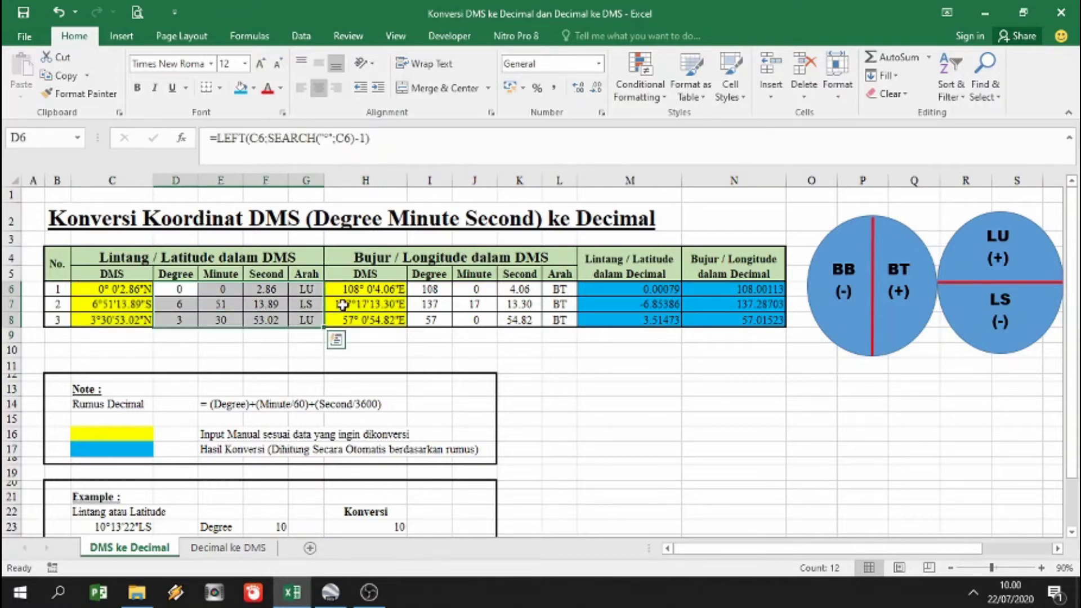
{"action": "left_click_drag", "start_coordinate": [433, 288], "coordinate": [564, 319]}
{"action": "left_click_drag", "start_coordinate": [639, 287], "coordinate": [704, 321]}
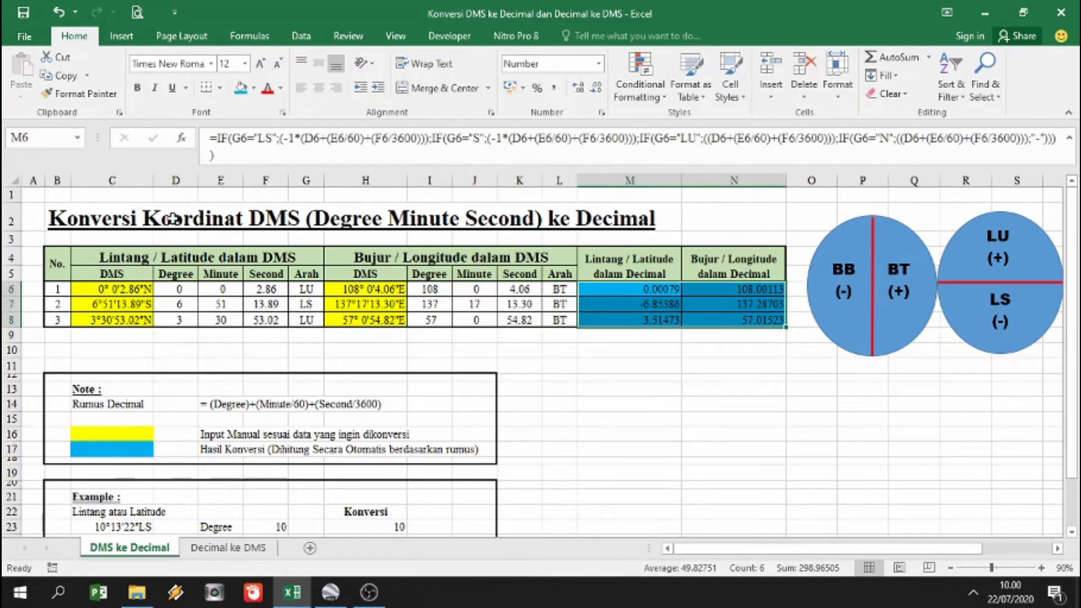
Compare the manual DMS entries in columns C and H with the decimal conversion formulas in M6, N6, N7 and M8.
{"action": "left_click", "coordinate": [120, 294]}
{"action": "left_click_drag", "start_coordinate": [121, 294], "coordinate": [122, 319]}
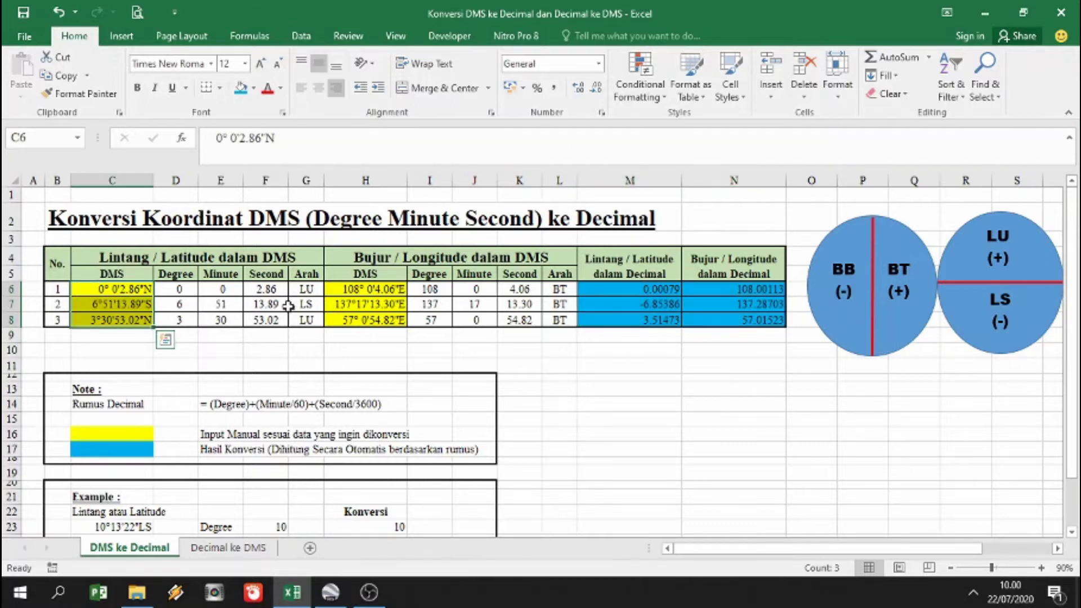
{"action": "left_click_drag", "start_coordinate": [351, 275], "coordinate": [351, 304]}
{"action": "left_click", "coordinate": [351, 304]}
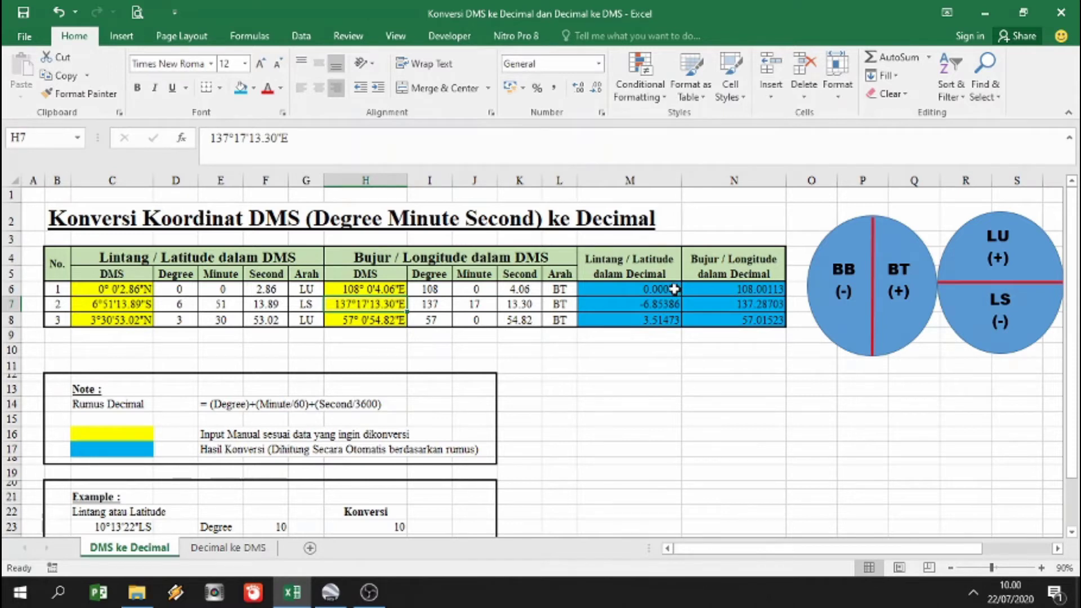
{"action": "left_click", "coordinate": [674, 289]}
{"action": "left_click", "coordinate": [720, 289]}
{"action": "left_click", "coordinate": [715, 307]}
{"action": "left_click", "coordinate": [670, 319]}
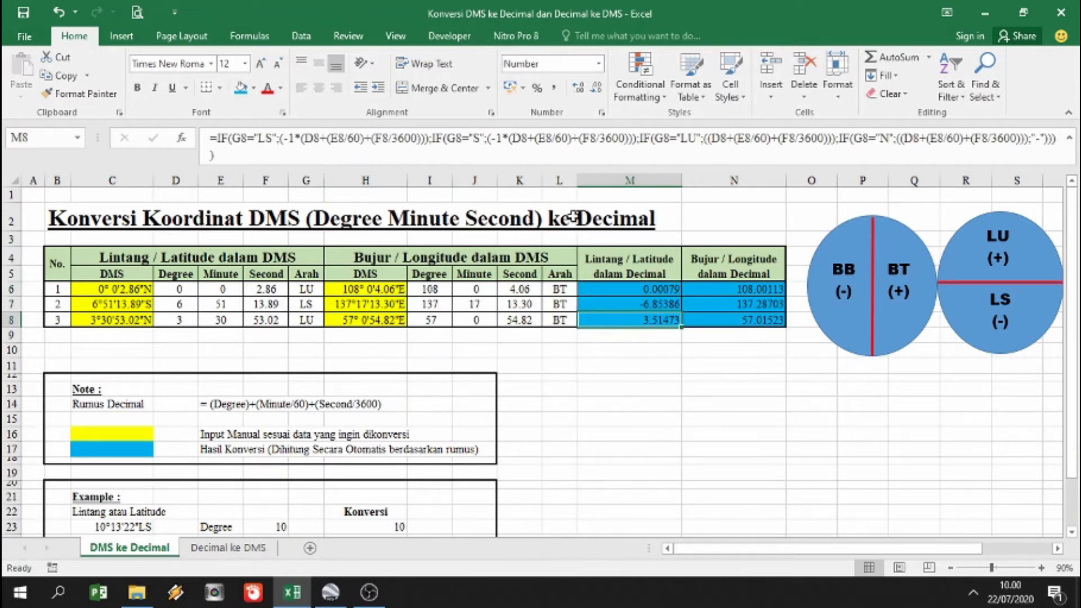
Examine the nested IF formula in M8 in edit mode, then cancel without keeping any change.
{"action": "left_click_drag", "start_coordinate": [210, 137], "coordinate": [230, 153]}
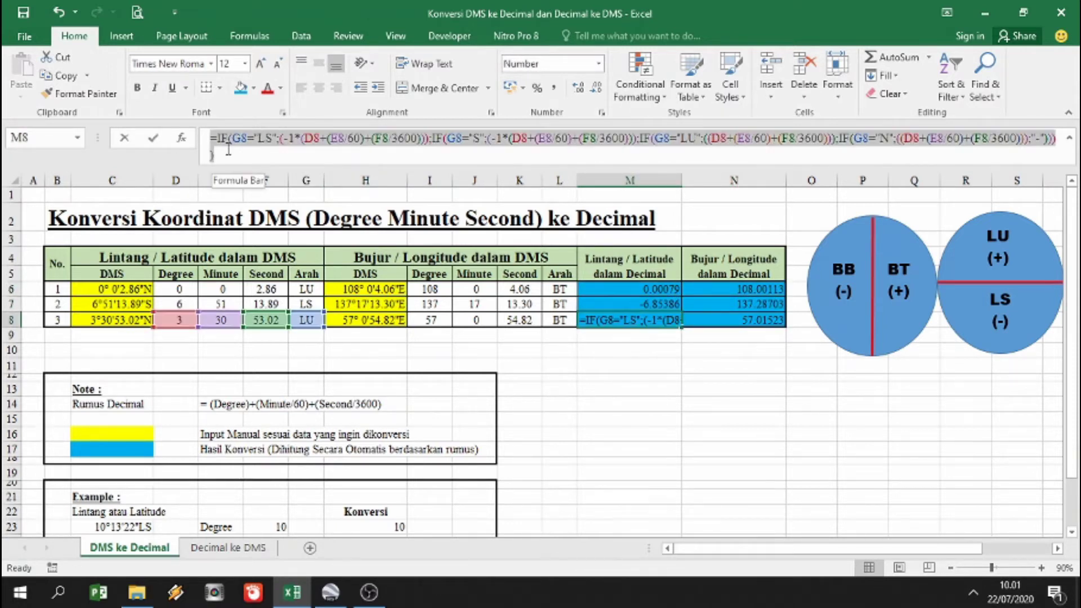
{"action": "left_click", "coordinate": [558, 290]}
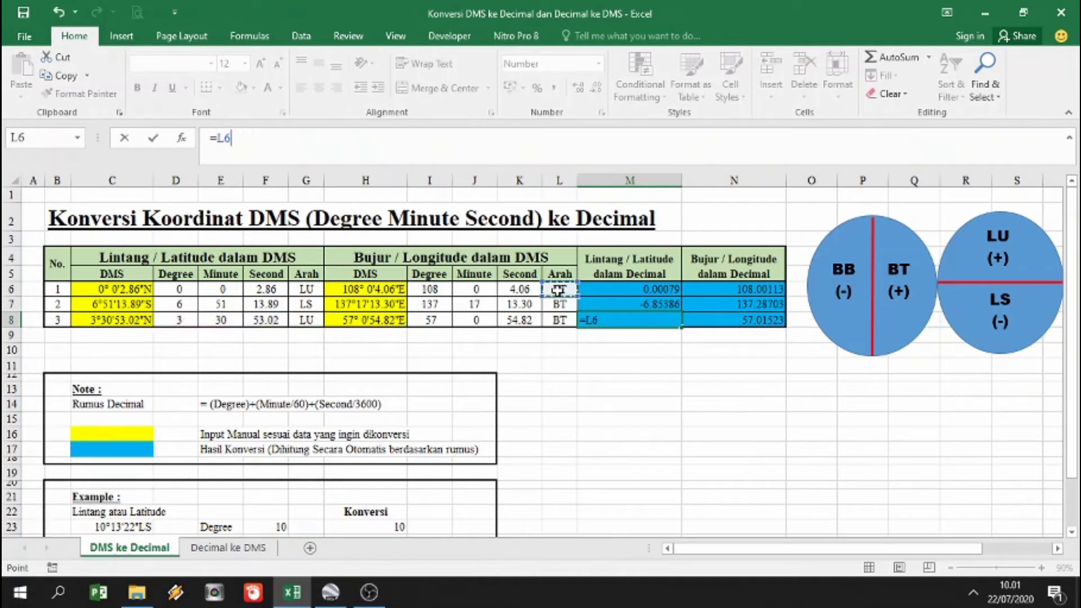
{"action": "key", "text": "Escape"}
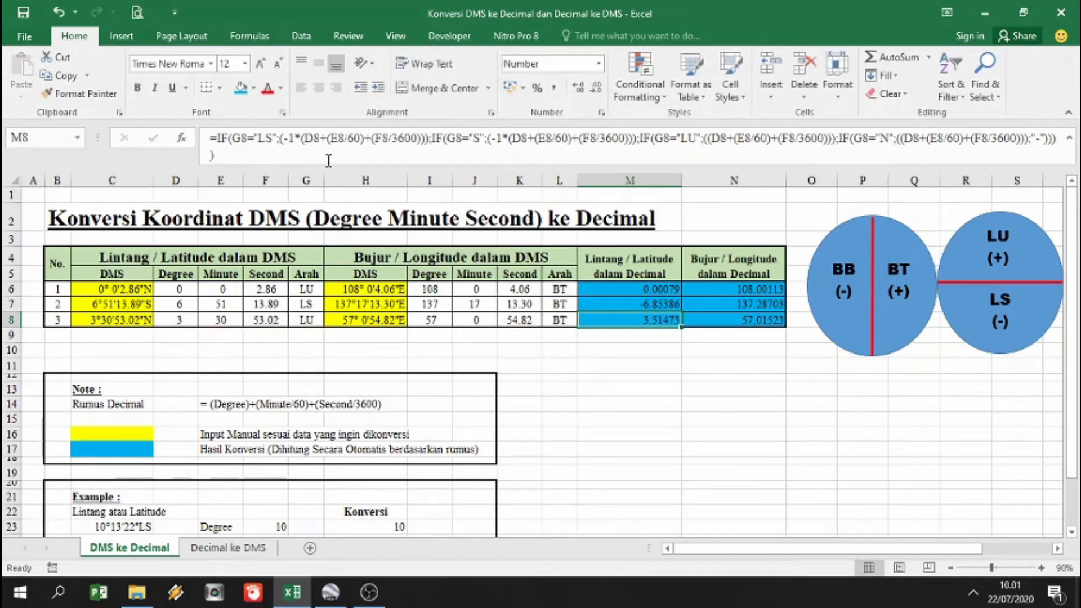
{"action": "left_click", "coordinate": [212, 137]}
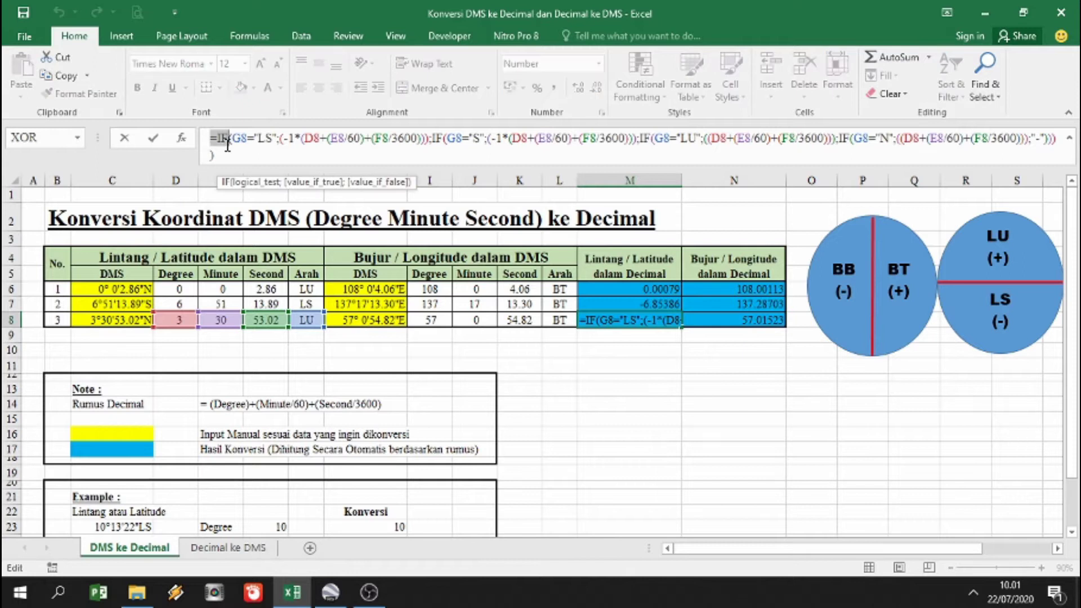
{"action": "key", "text": "Escape"}
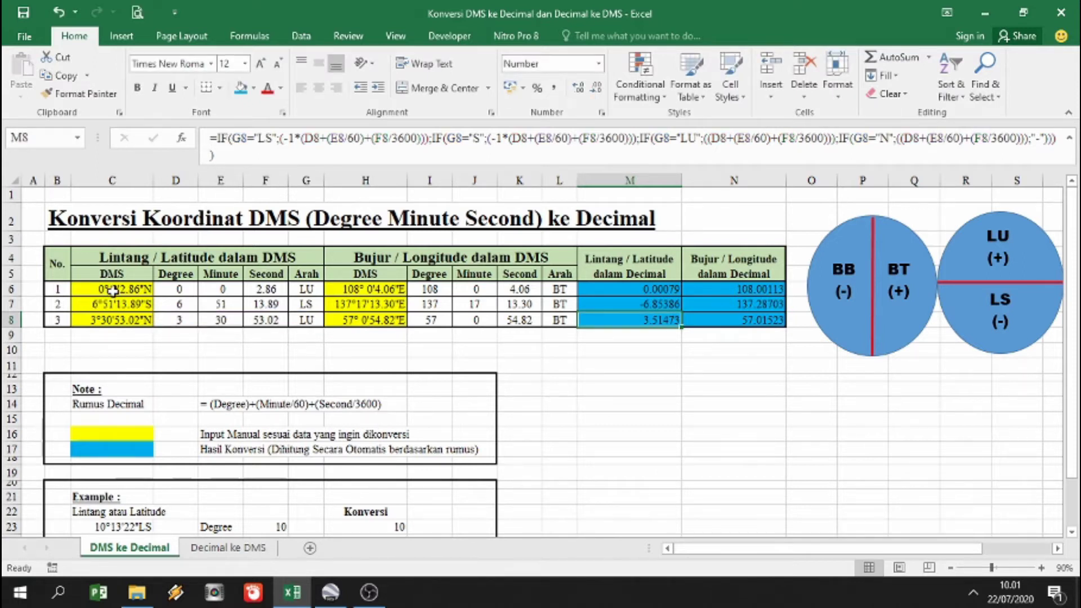
Select the latitude entry in C6, switch to Google Earth Pro and examine the area around placemark A.
{"action": "left_click", "coordinate": [113, 290]}
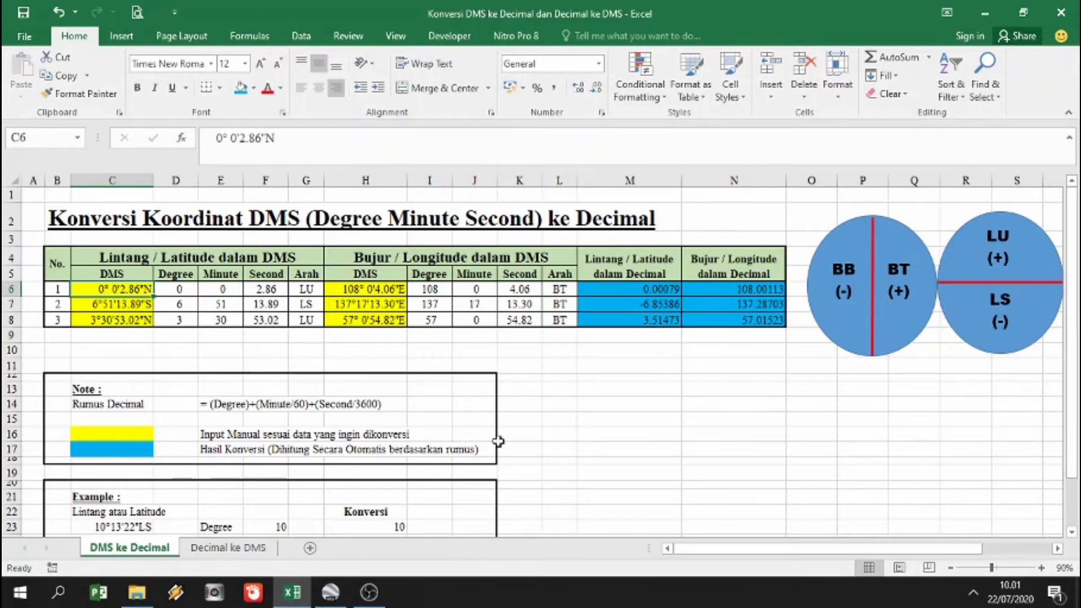
{"action": "left_click", "coordinate": [343, 595]}
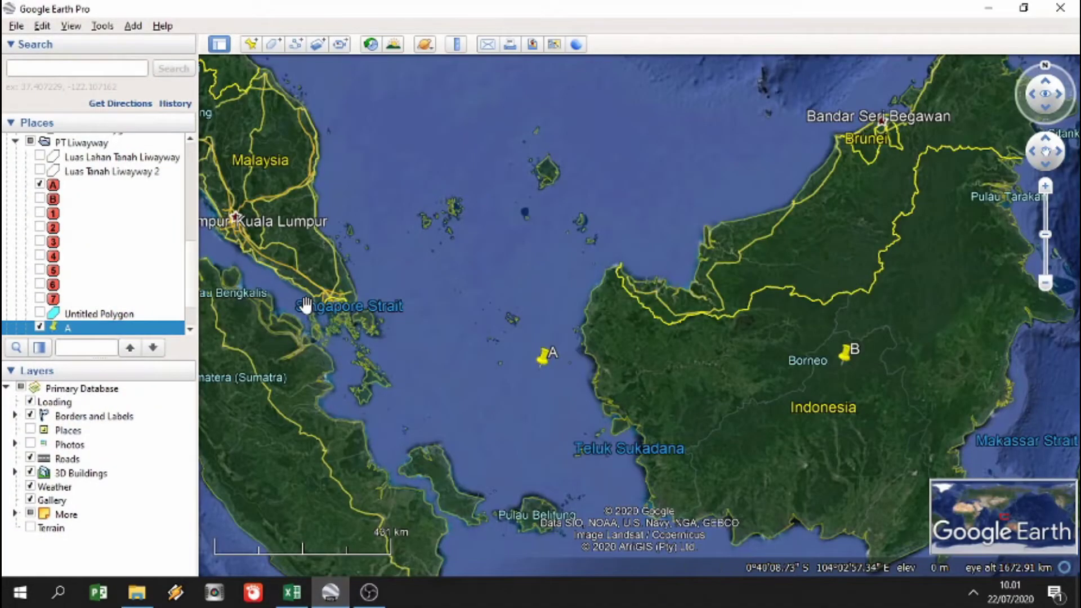
{"action": "scroll", "coordinate": [549, 371], "scroll_direction": "up", "scroll_amount": 3}
{"action": "scroll", "coordinate": [537, 371], "scroll_direction": "down", "scroll_amount": 2}
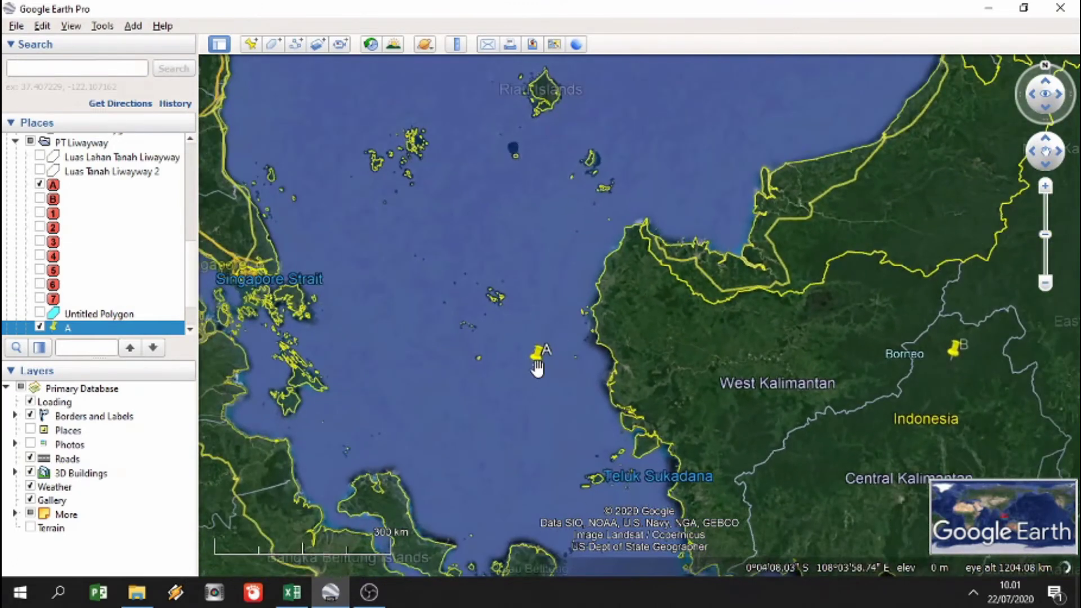
{"action": "scroll", "coordinate": [542, 359], "scroll_direction": "down", "scroll_amount": 2}
{"action": "scroll", "coordinate": [545, 355], "scroll_direction": "up", "scroll_amount": 2}
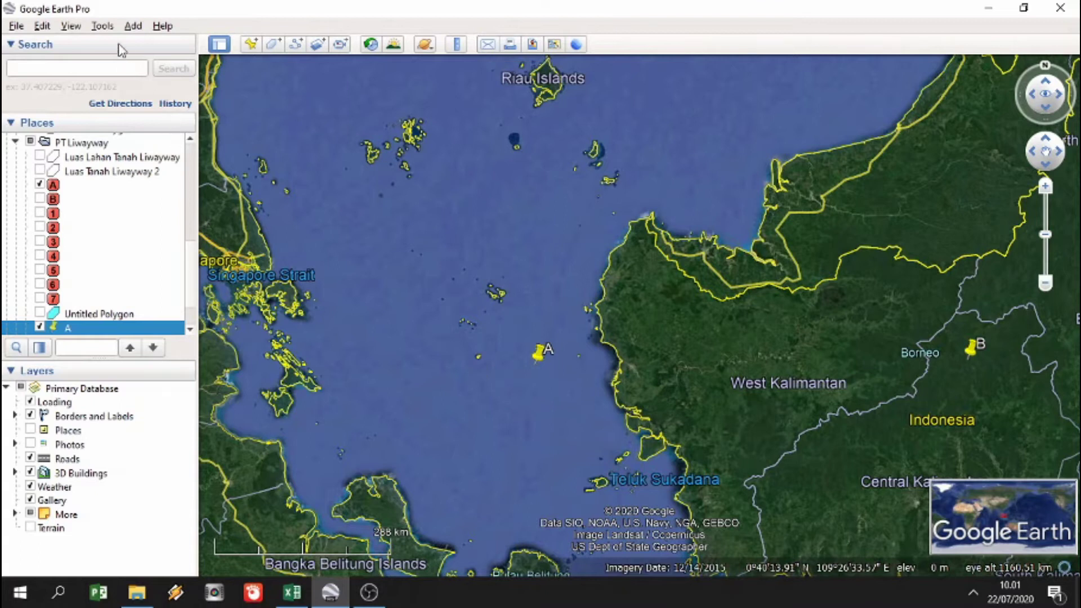
Check the Show Lat/Long format in the Google Earth options, then close them without applying changes.
{"action": "left_click", "coordinate": [133, 28]}
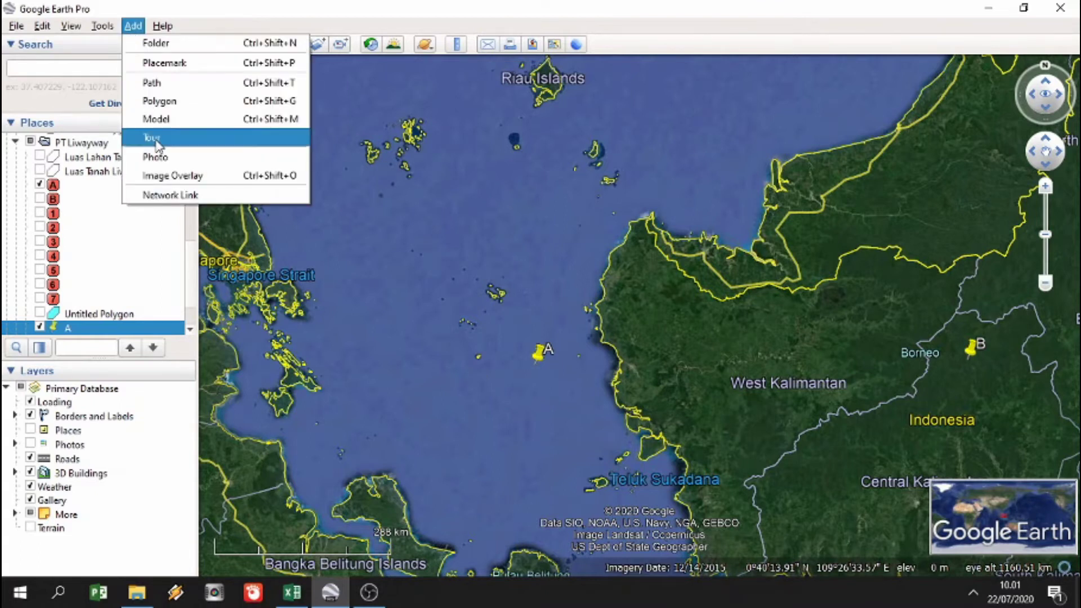
{"action": "mouse_move", "coordinate": [105, 26]}
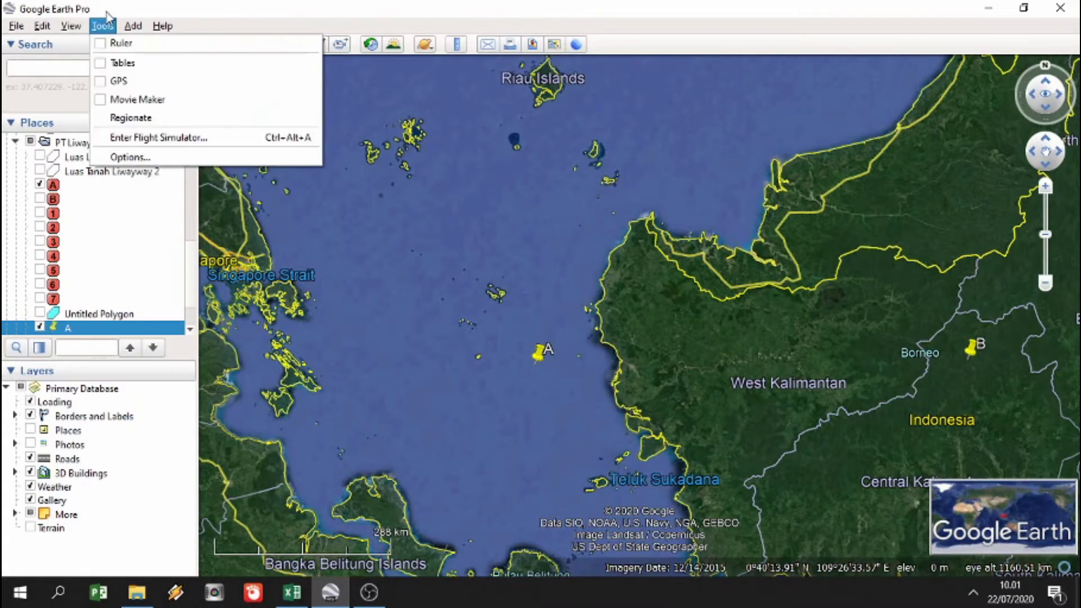
{"action": "left_click", "coordinate": [132, 157]}
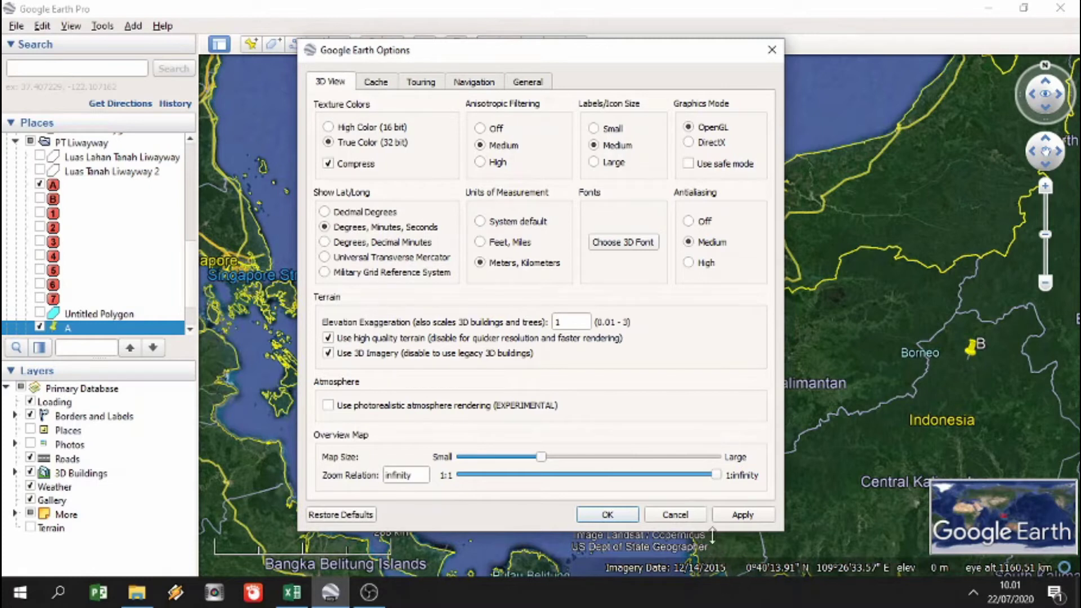
{"action": "left_click", "coordinate": [675, 515]}
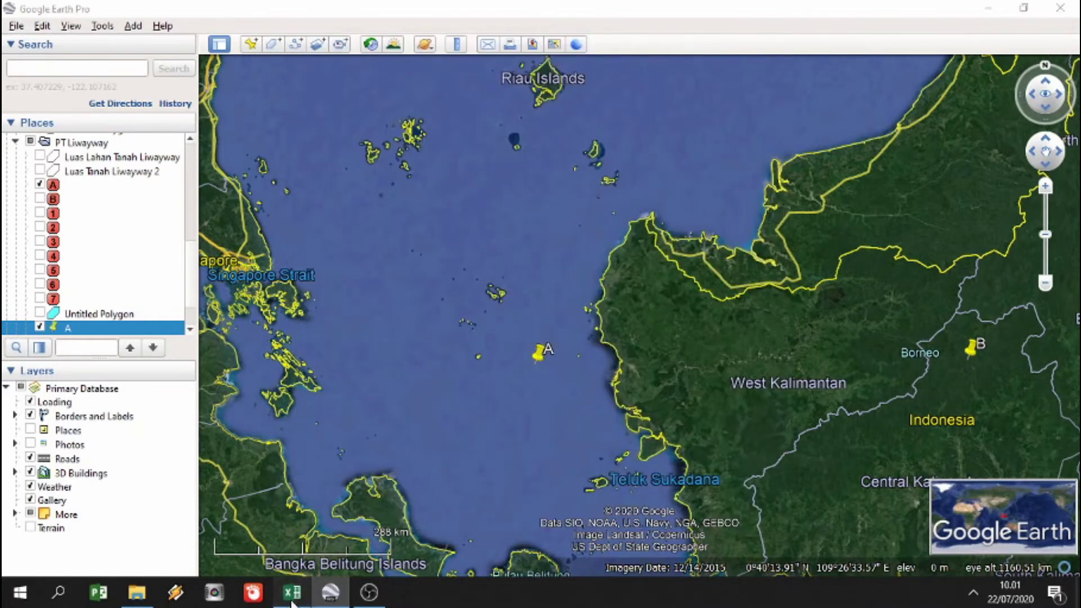
Switch back to Excel and look over the notes and worked example below the conversion table.
{"action": "left_click", "coordinate": [292, 592]}
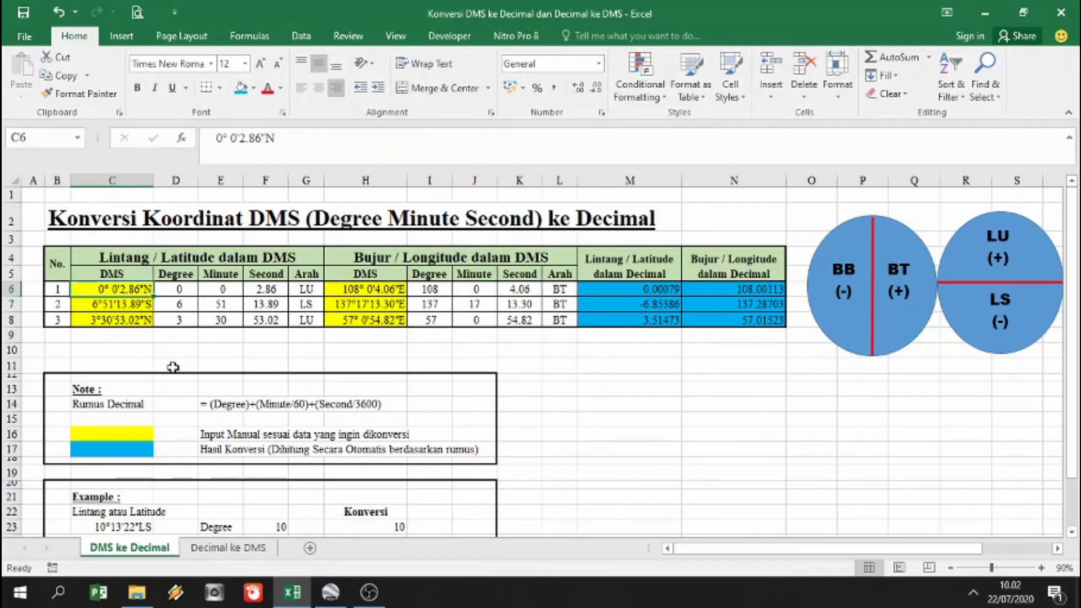
{"action": "scroll", "coordinate": [124, 353], "scroll_direction": "down", "scroll_amount": 9}
{"action": "scroll", "coordinate": [124, 354], "scroll_direction": "up", "scroll_amount": 9}
Switch to Google Earth Pro, check the latitude in placemark A's properties, then close them without editing anything.
{"action": "left_click", "coordinate": [330, 592]}
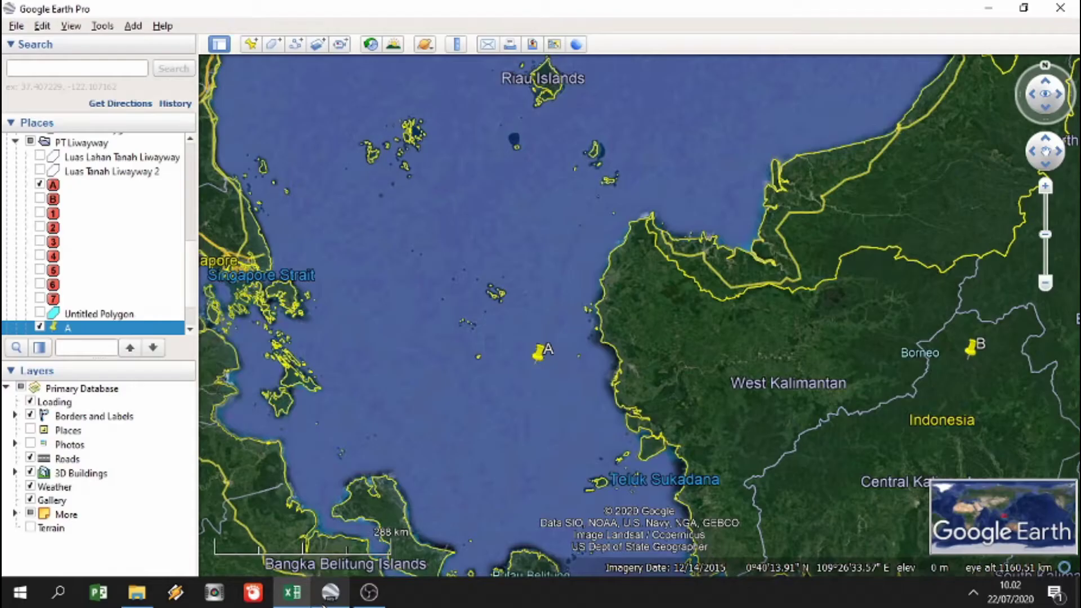
{"action": "scroll", "coordinate": [541, 366], "scroll_direction": "up", "scroll_amount": 3}
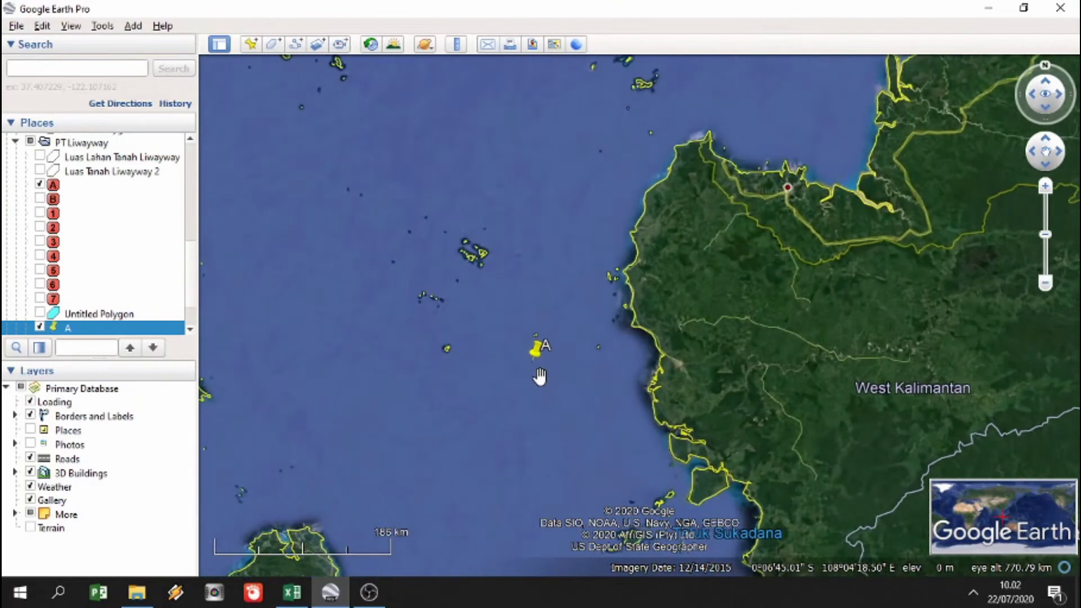
{"action": "right_click", "coordinate": [535, 349]}
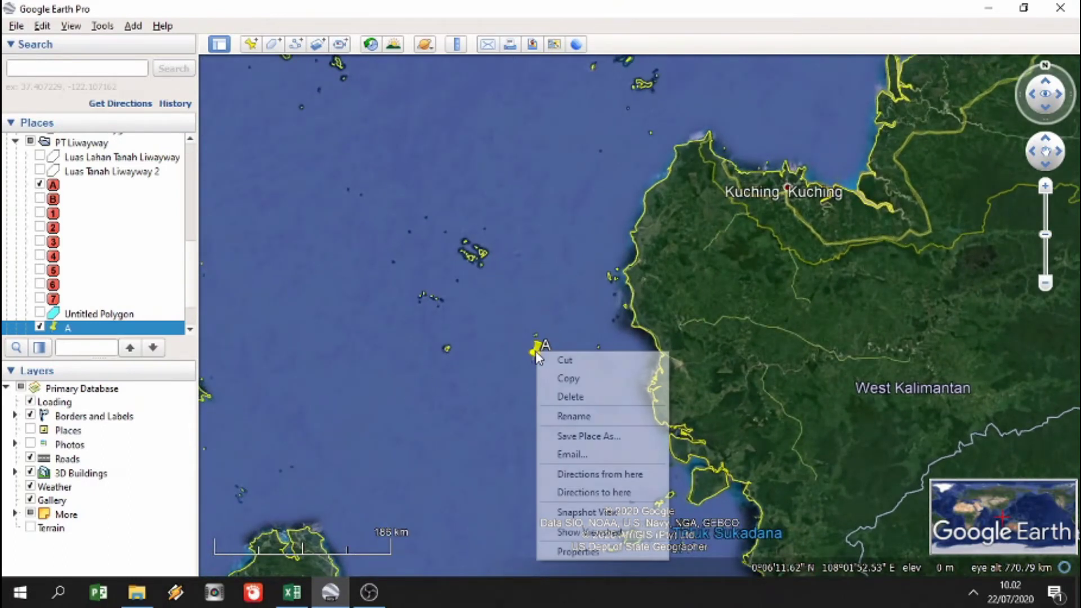
{"action": "left_click", "coordinate": [580, 553]}
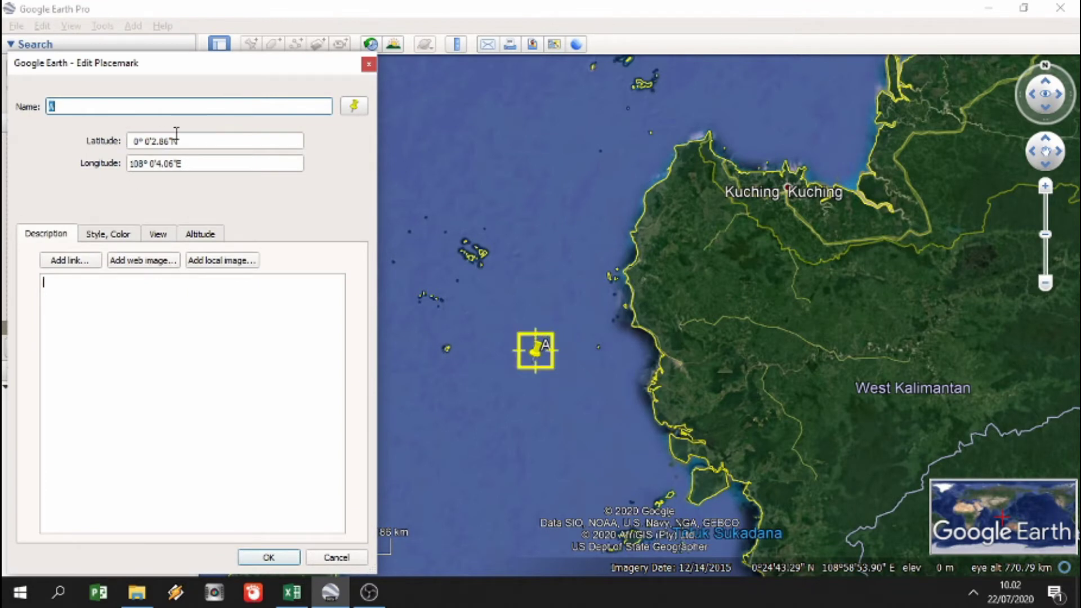
{"action": "left_click_drag", "start_coordinate": [200, 141], "coordinate": [125, 135]}
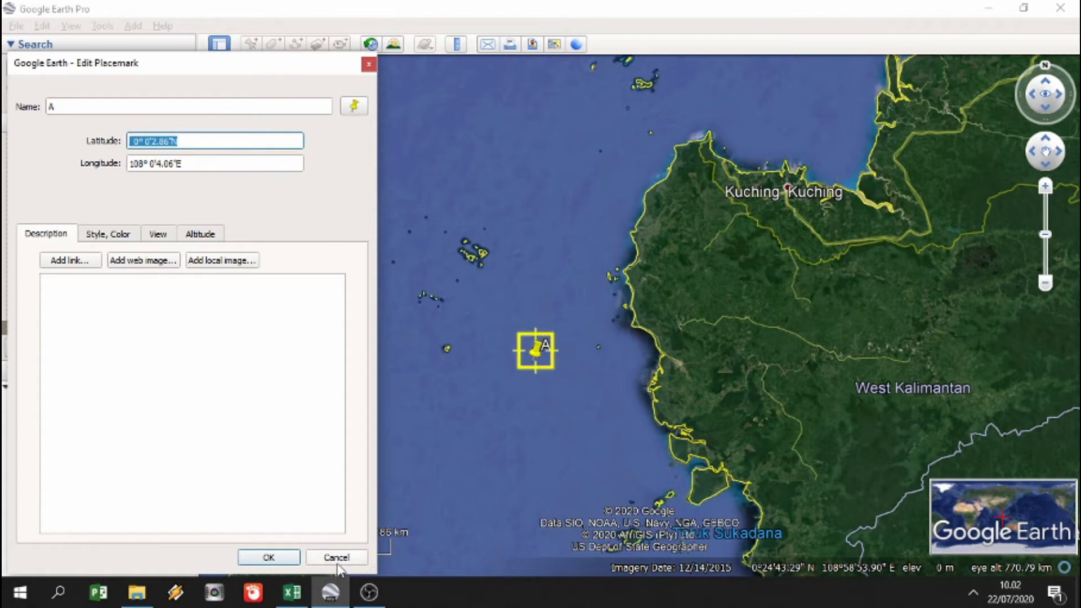
{"action": "key", "text": "Return"}
Open the properties of placemark B in Borneo and copy its latitude, 0° 0'7.38"S.
{"action": "scroll", "coordinate": [850, 434], "scroll_direction": "down", "scroll_amount": 3}
{"action": "scroll", "coordinate": [909, 368], "scroll_direction": "up", "scroll_amount": 1}
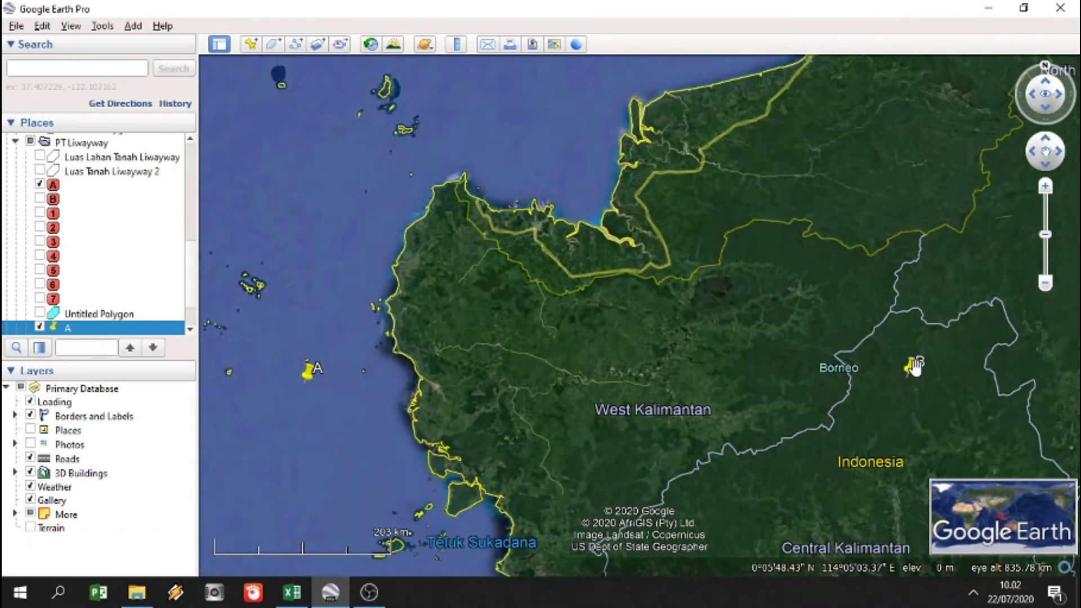
{"action": "right_click", "coordinate": [912, 366]}
{"action": "left_click", "coordinate": [962, 570]}
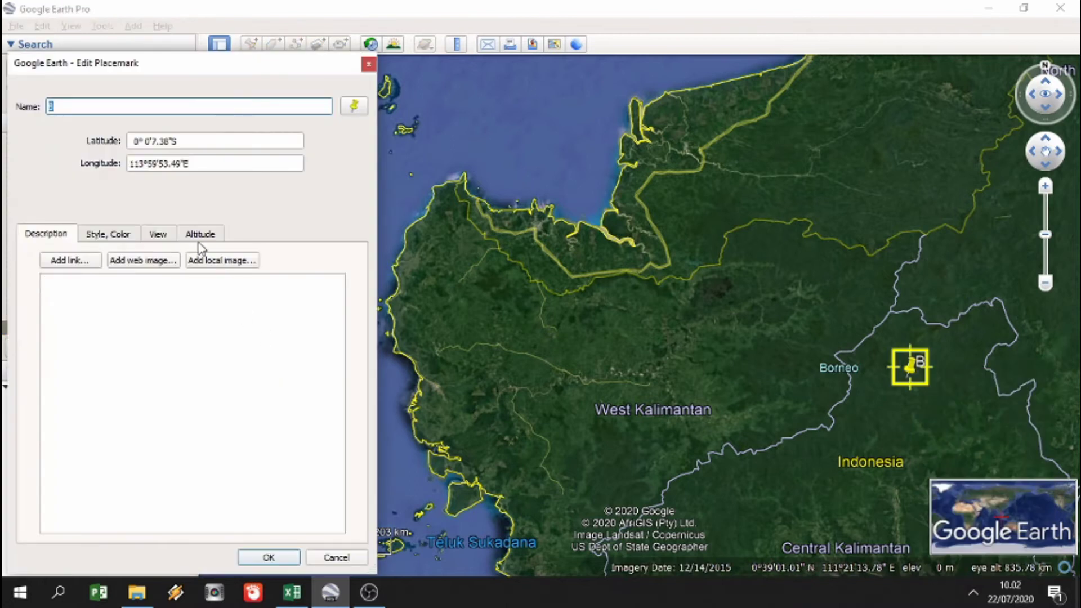
{"action": "left_click_drag", "start_coordinate": [188, 138], "coordinate": [145, 138]}
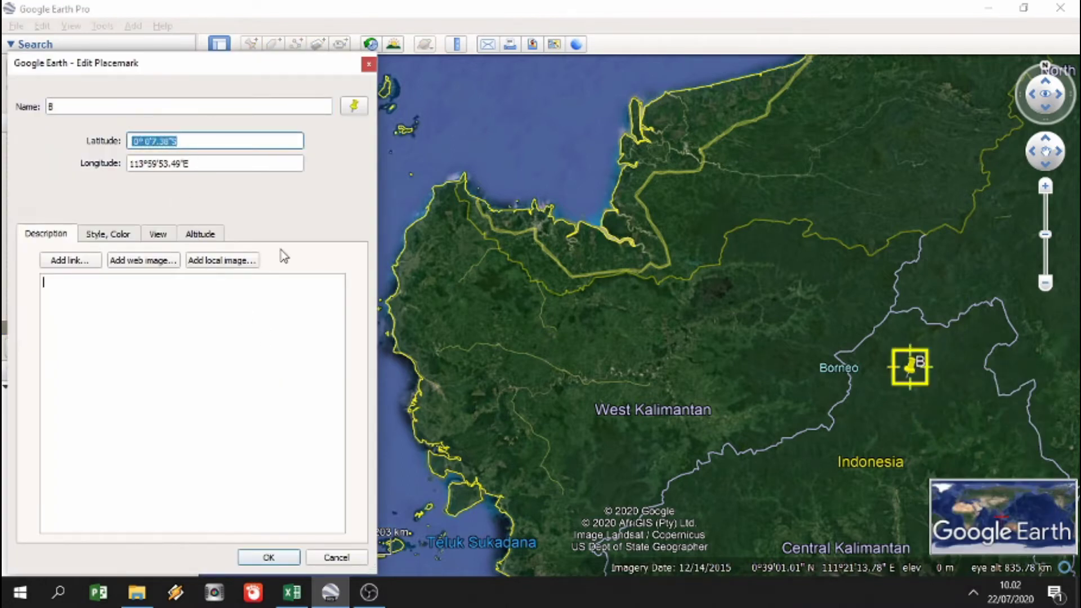
Switch to Excel and paste the copied latitude 0° 0'7.38"S into cell C8.
{"action": "left_click", "coordinate": [292, 593]}
{"action": "left_click", "coordinate": [108, 319]}
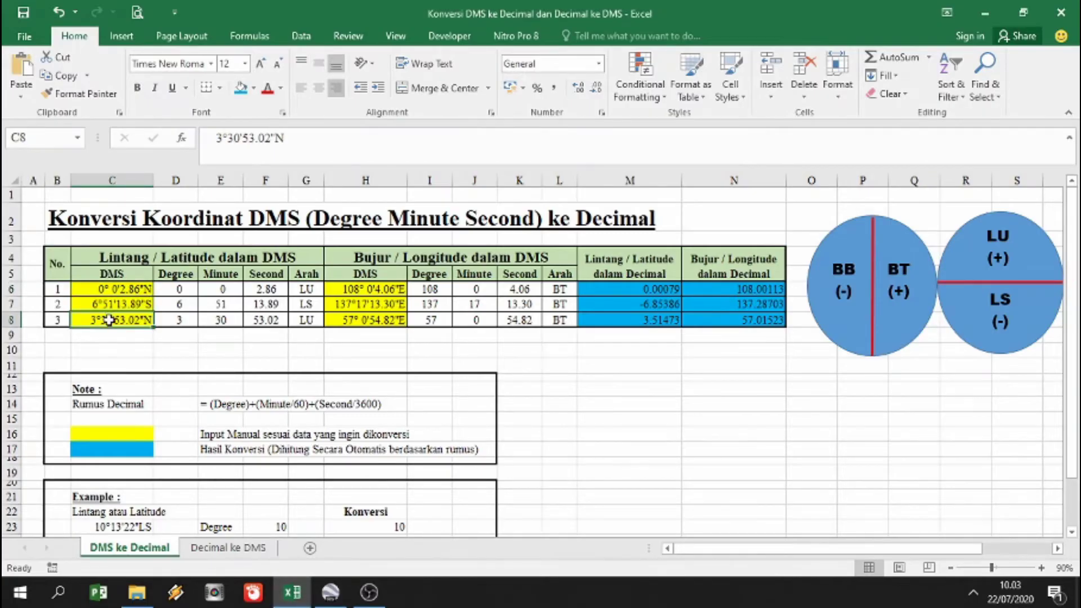
{"action": "right_click", "coordinate": [108, 319]}
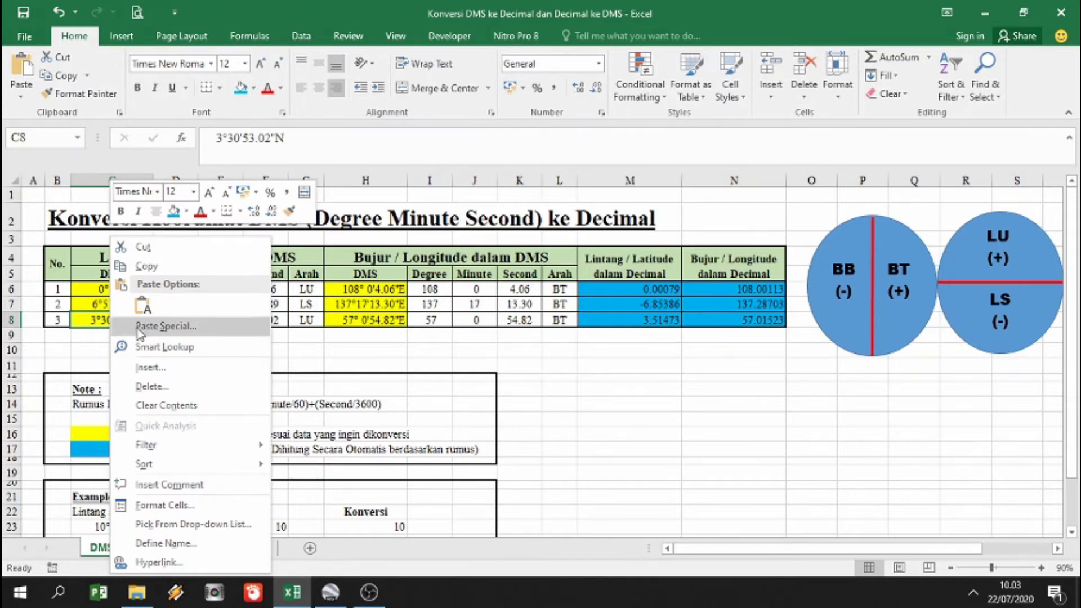
{"action": "left_click", "coordinate": [141, 309]}
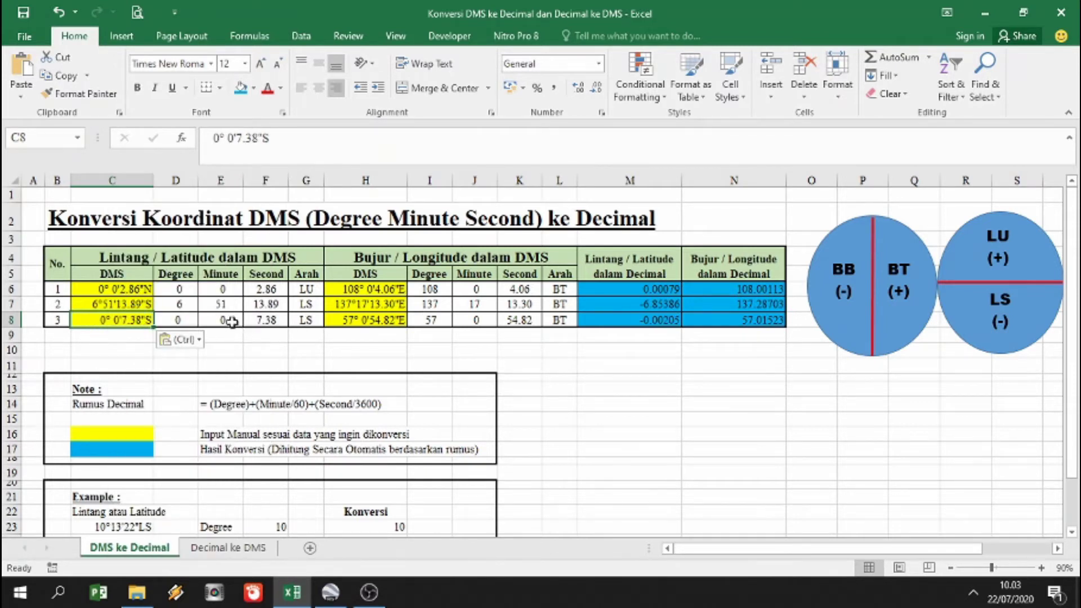
Examine row 8's latitude formulas for degree, minute, second and direction in D8 to G8, plus the decimal conversion in M8.
{"action": "left_click", "coordinate": [168, 319]}
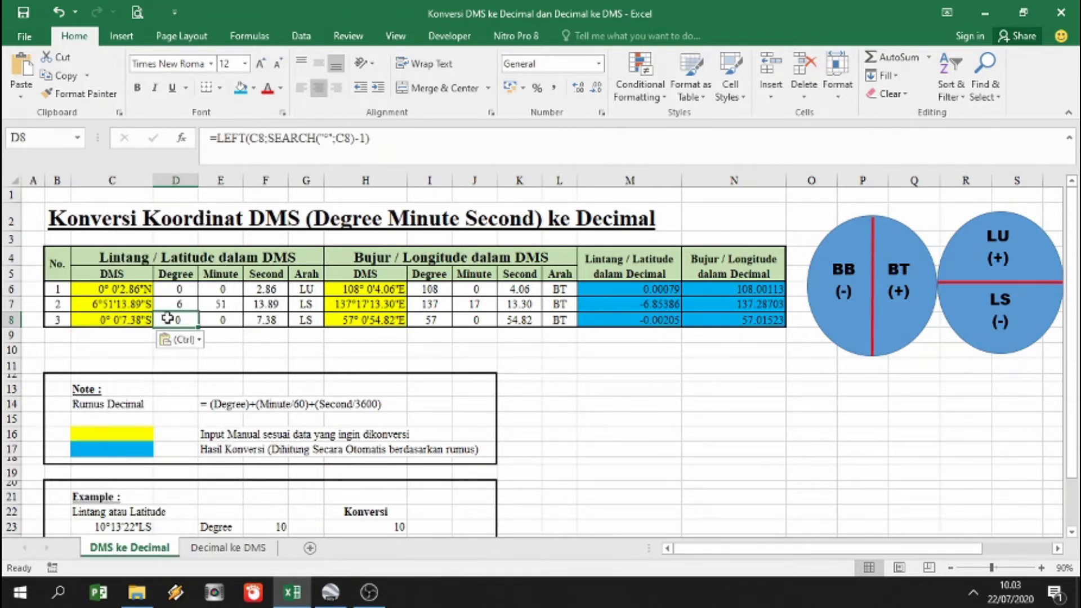
{"action": "left_click", "coordinate": [218, 320]}
{"action": "left_click", "coordinate": [181, 320]}
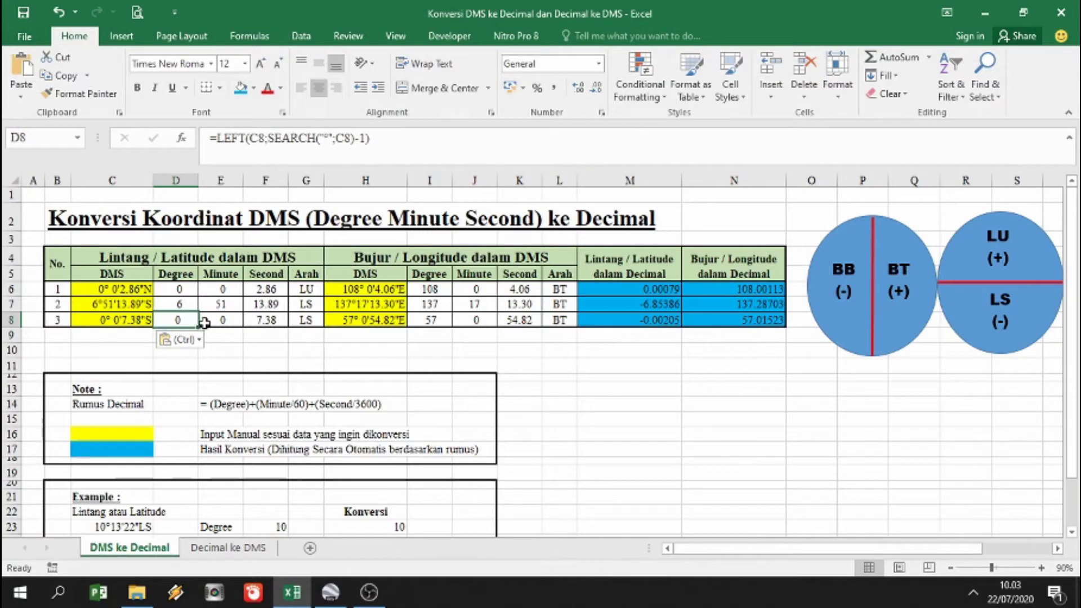
{"action": "left_click", "coordinate": [234, 320]}
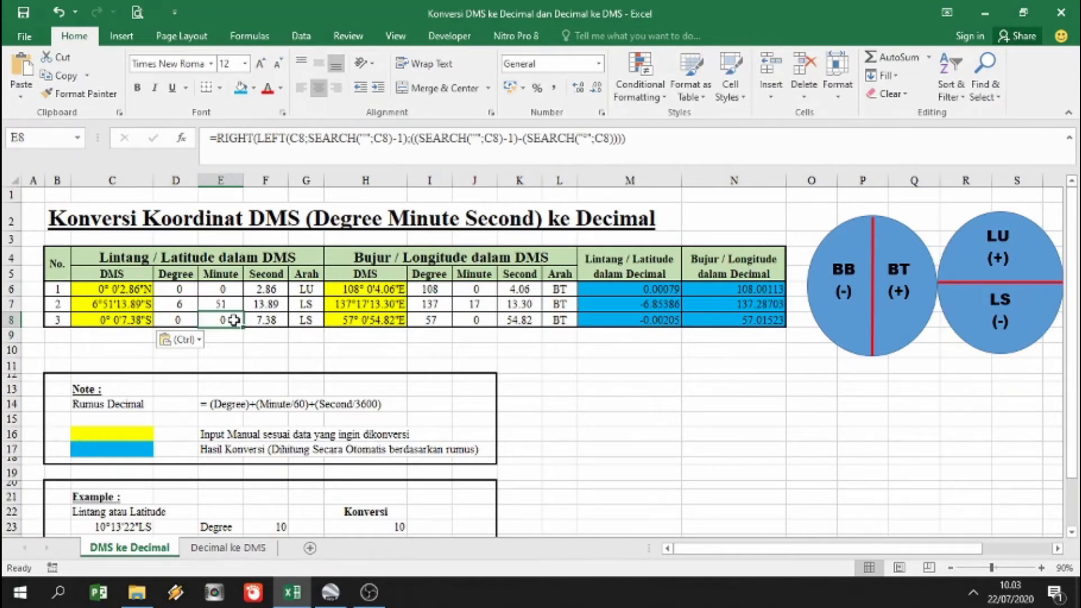
{"action": "left_click", "coordinate": [266, 322]}
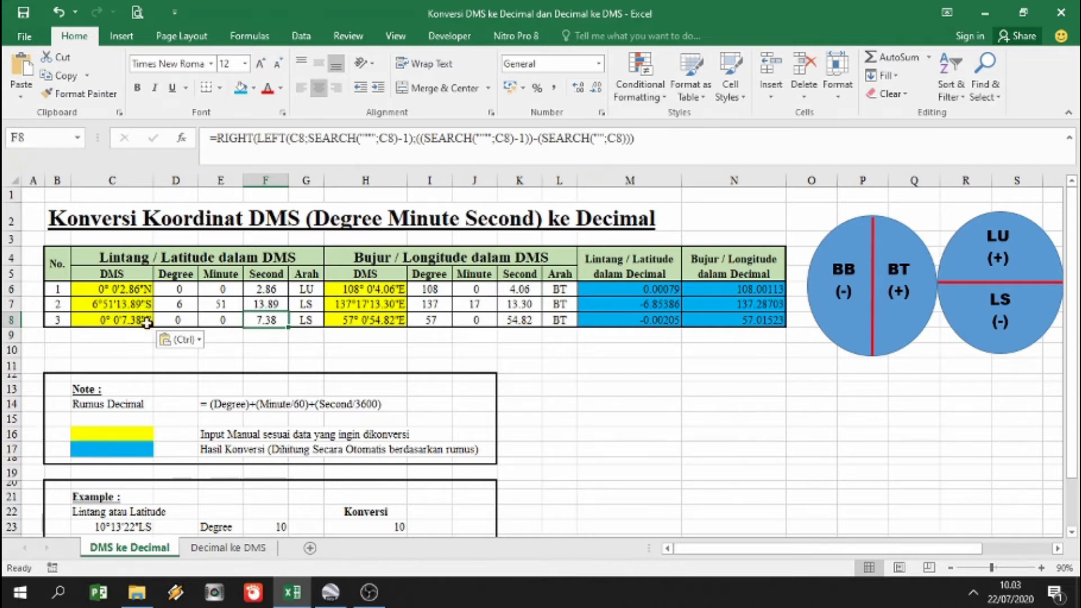
{"action": "left_click", "coordinate": [313, 321]}
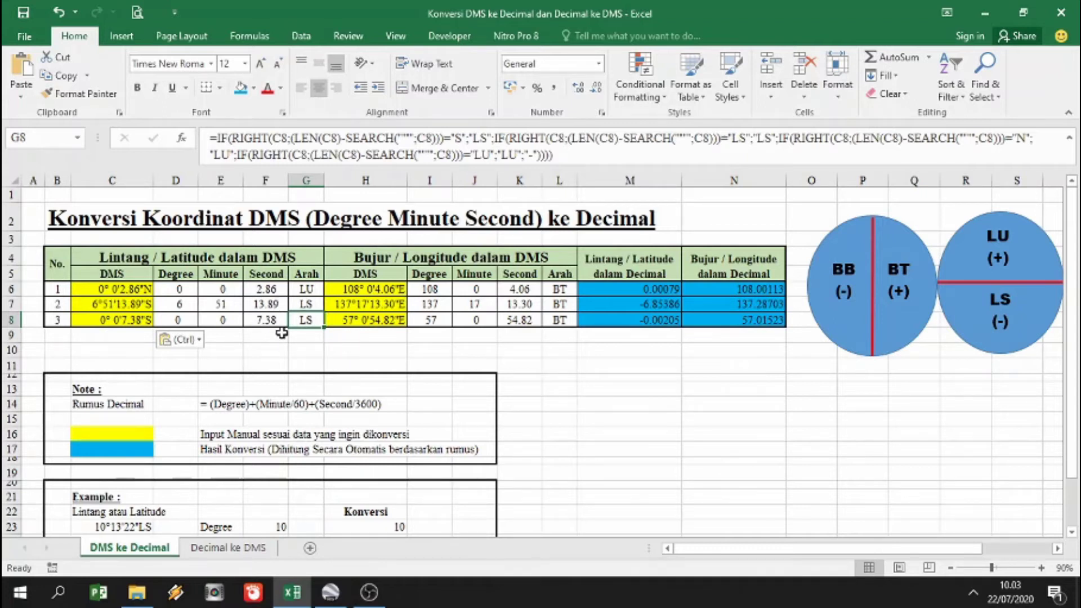
{"action": "left_click", "coordinate": [652, 323]}
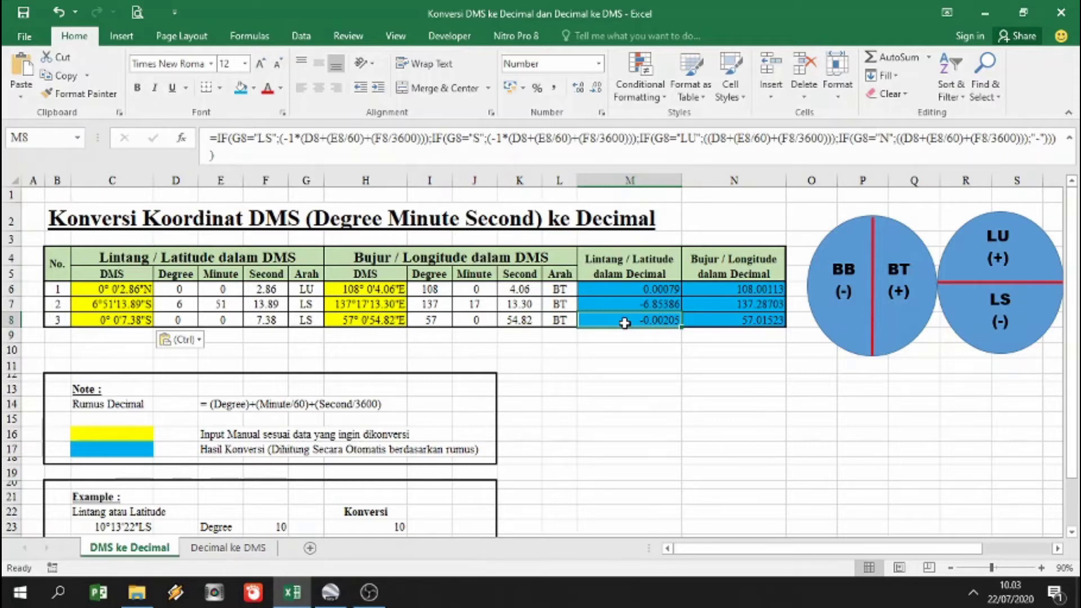
Copy placemark B's longitude, 113°59'53.49"E, from Google Earth Pro and paste it into cell H8 in Excel.
{"action": "left_click", "coordinate": [342, 593]}
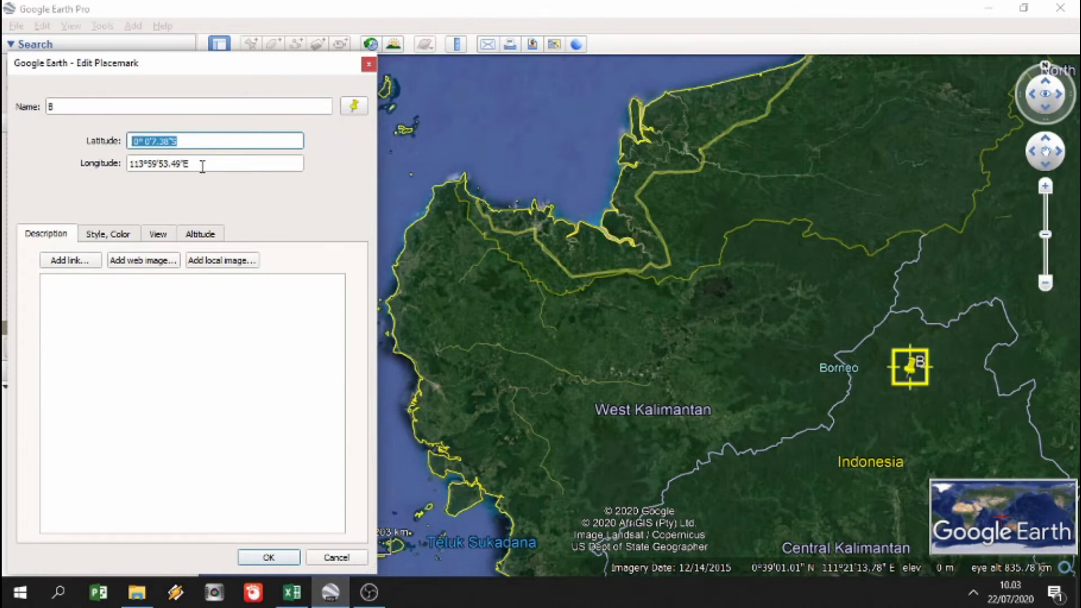
{"action": "left_click_drag", "start_coordinate": [202, 165], "coordinate": [120, 164]}
{"action": "key", "text": "ctrl+c"}
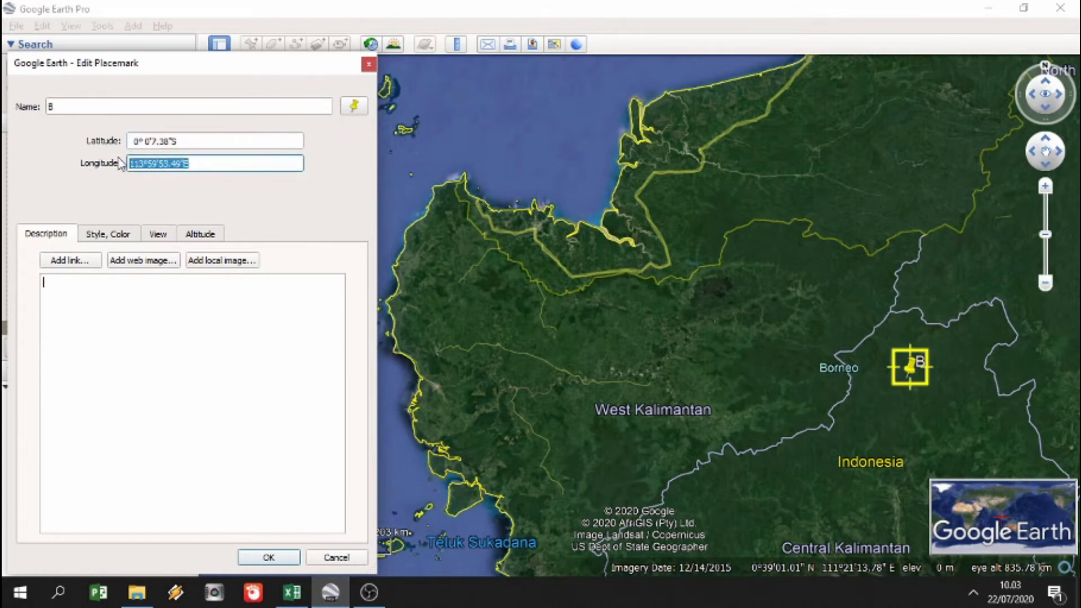
{"action": "left_click", "coordinate": [291, 598]}
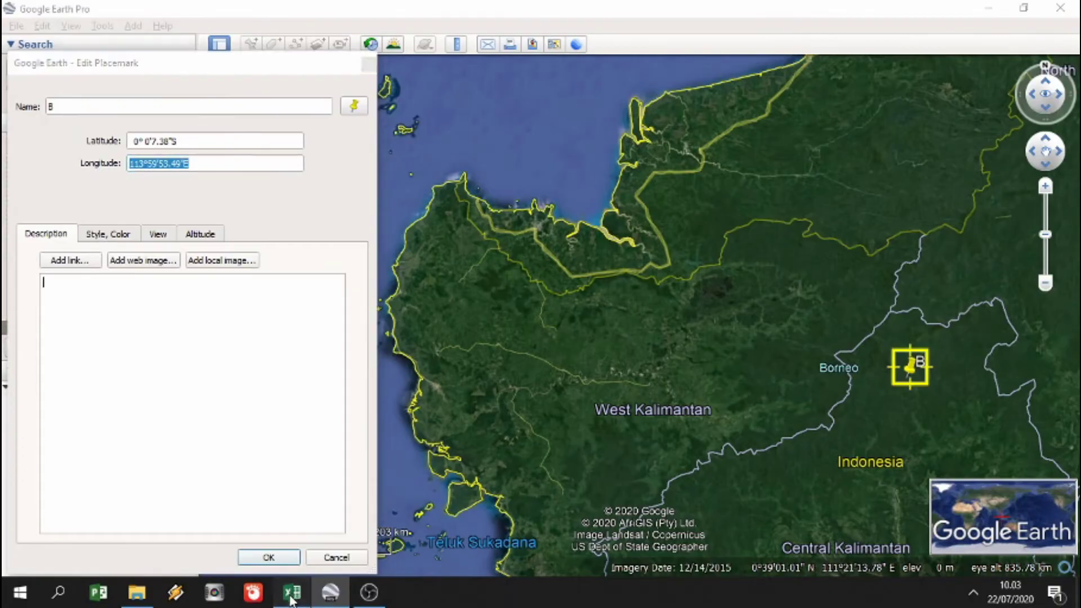
{"action": "left_click", "coordinate": [359, 320]}
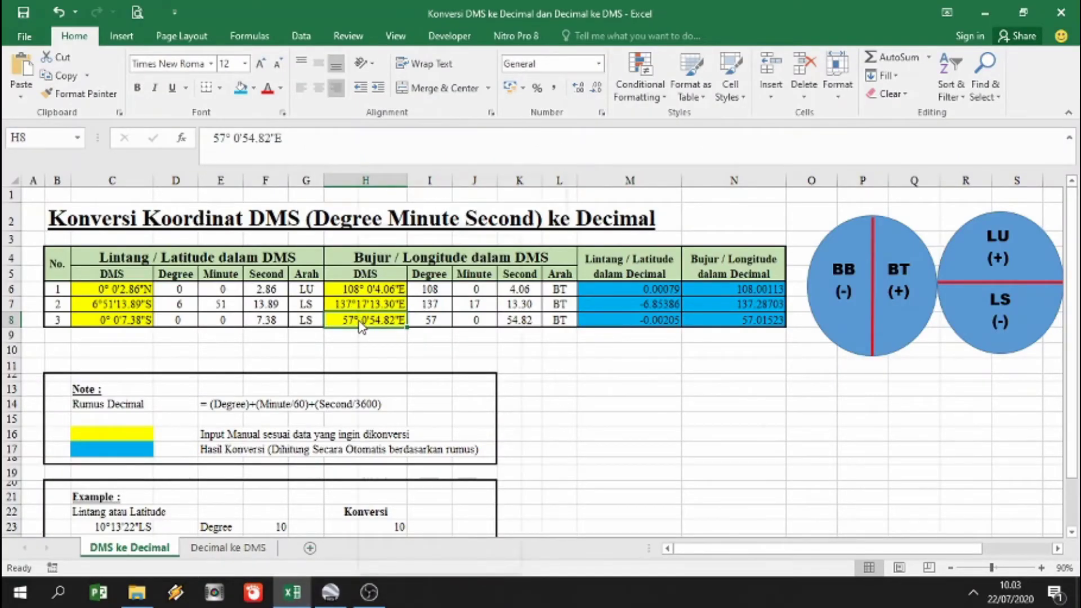
{"action": "right_click", "coordinate": [359, 320]}
{"action": "left_click", "coordinate": [392, 305]}
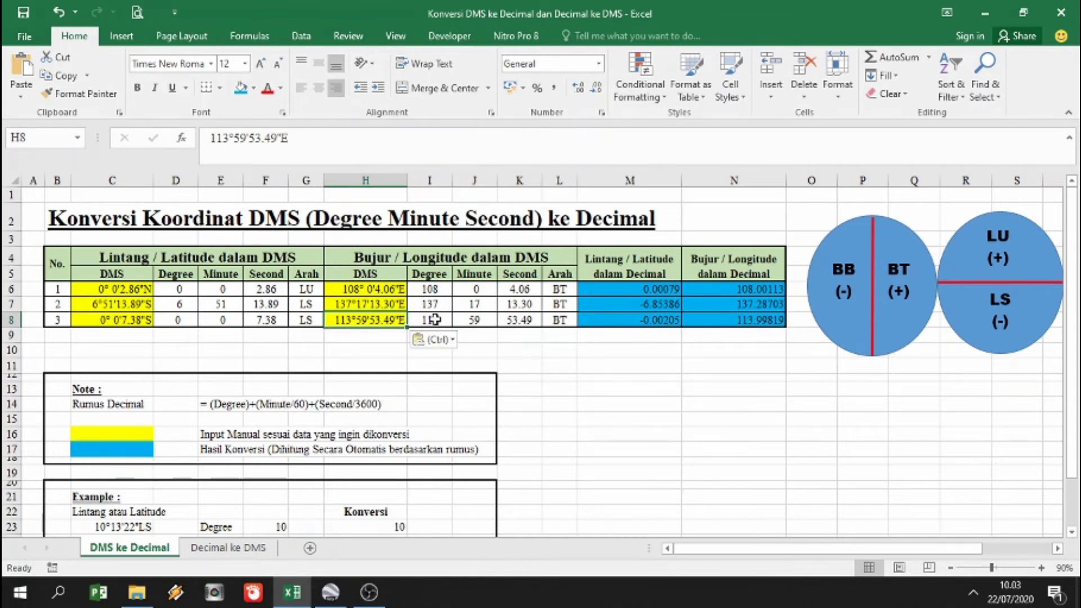
Examine row 8's longitude formulas in I8 to K8 and N8, then recheck the H8 entry and the latitude conversion in M8.
{"action": "left_click", "coordinate": [435, 320]}
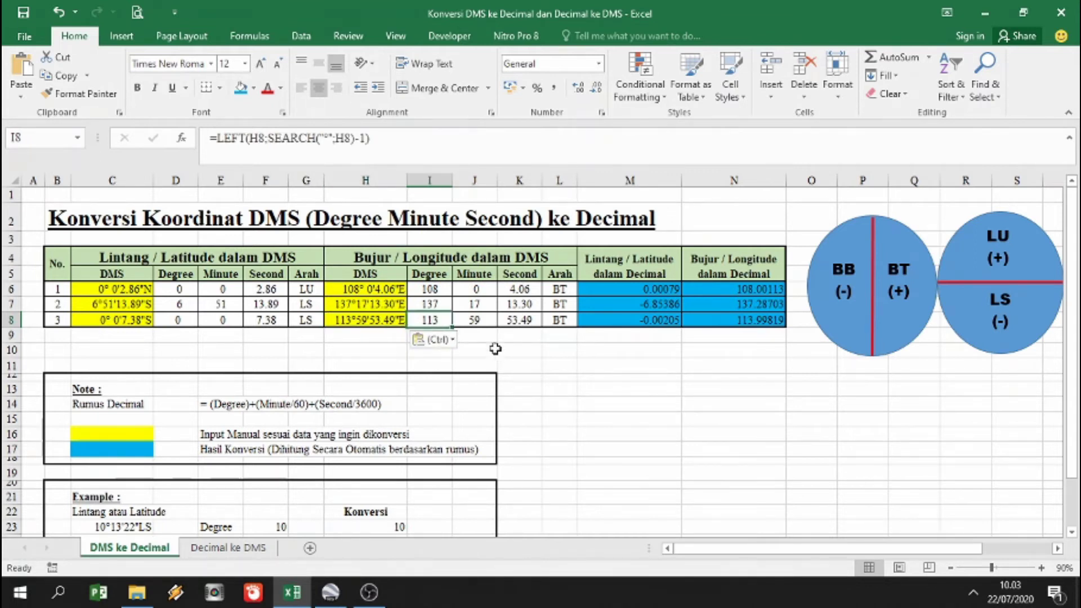
{"action": "left_click", "coordinate": [477, 320]}
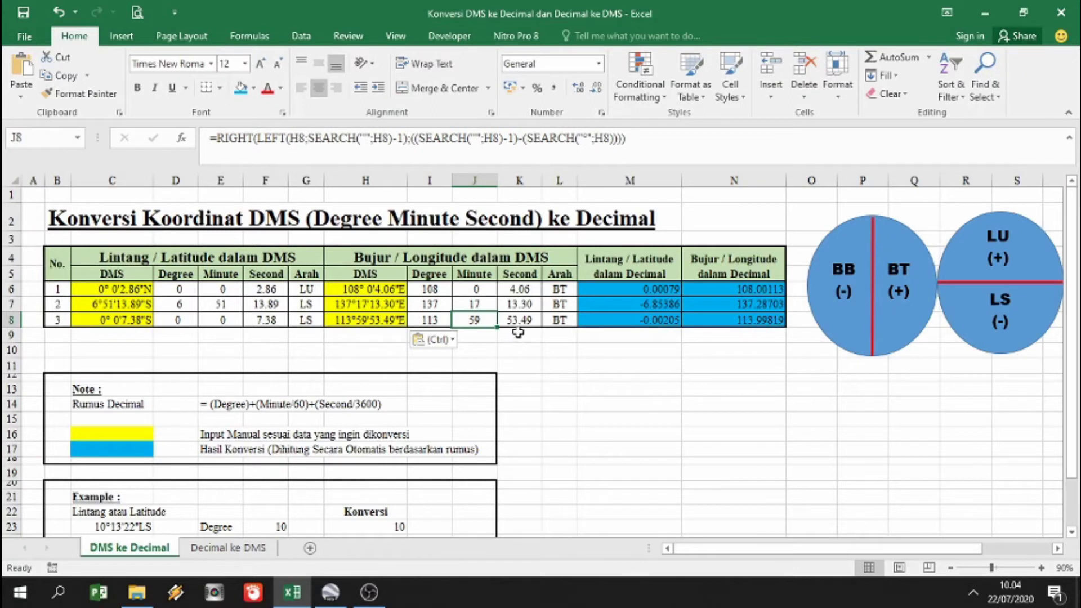
{"action": "left_click", "coordinate": [518, 319]}
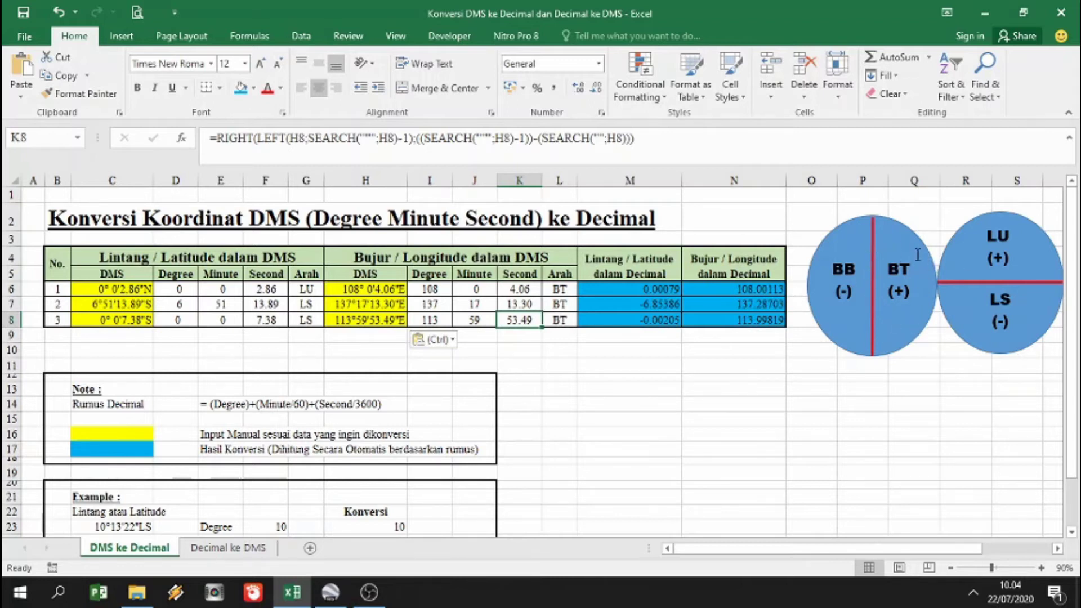
{"action": "left_click", "coordinate": [751, 321]}
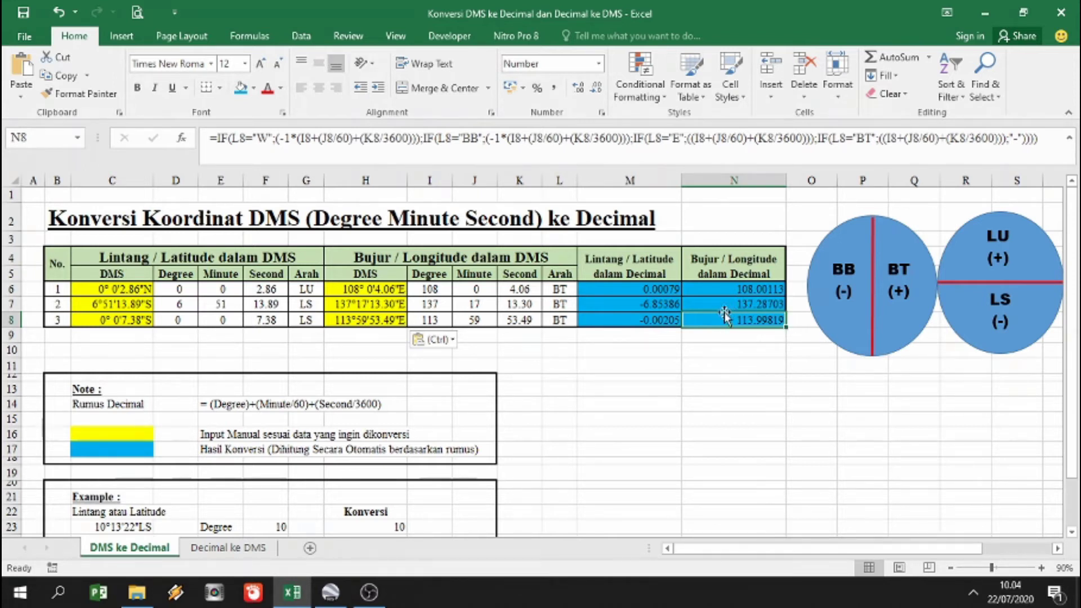
{"action": "left_click", "coordinate": [372, 319]}
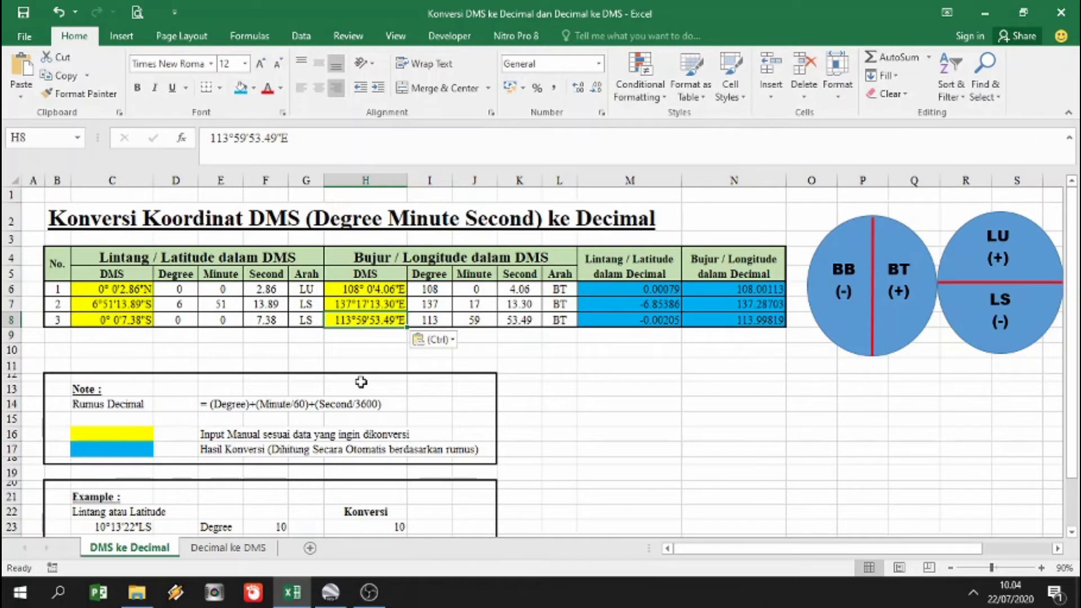
{"action": "scroll", "coordinate": [361, 382], "scroll_direction": "down", "scroll_amount": 1}
{"action": "scroll", "coordinate": [361, 379], "scroll_direction": "up", "scroll_amount": 1}
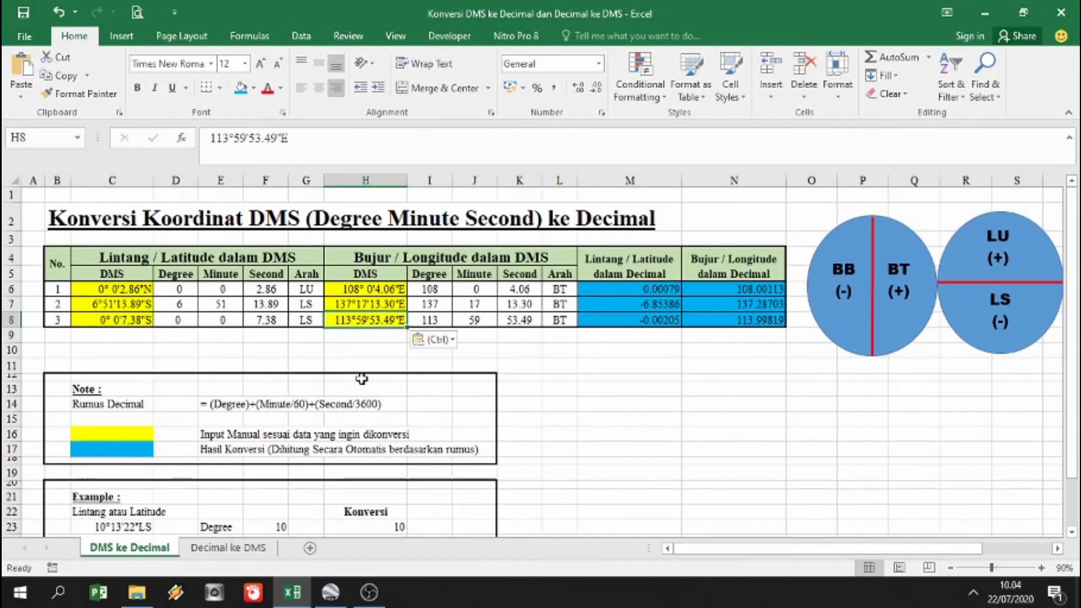
{"action": "left_click", "coordinate": [670, 321]}
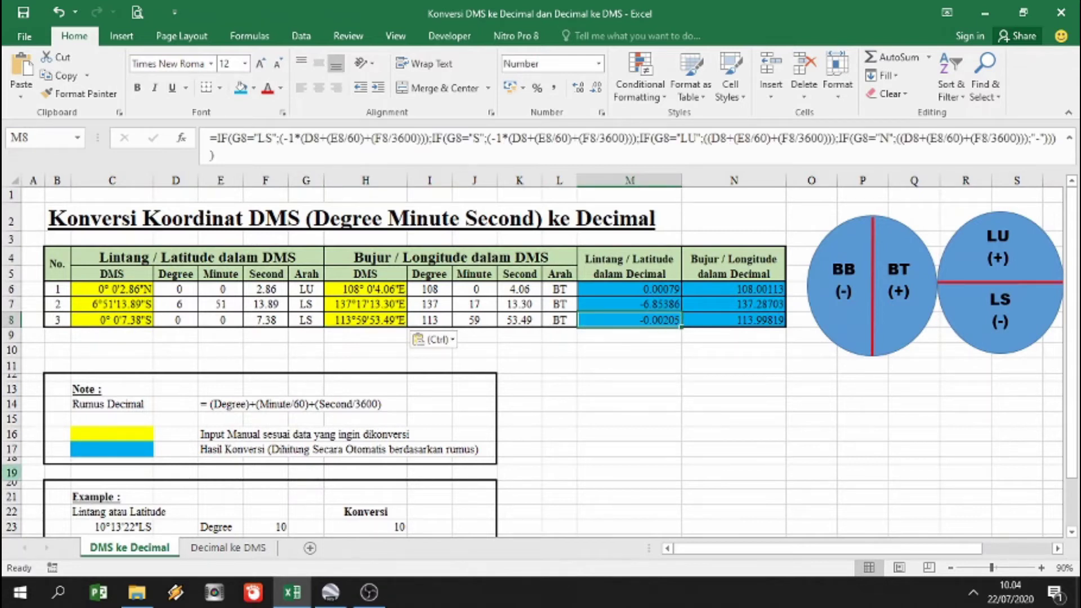
Review the Rumus Decimal note in row 14 and select the whole formula line, C14 to H14.
{"action": "left_click", "coordinate": [89, 406]}
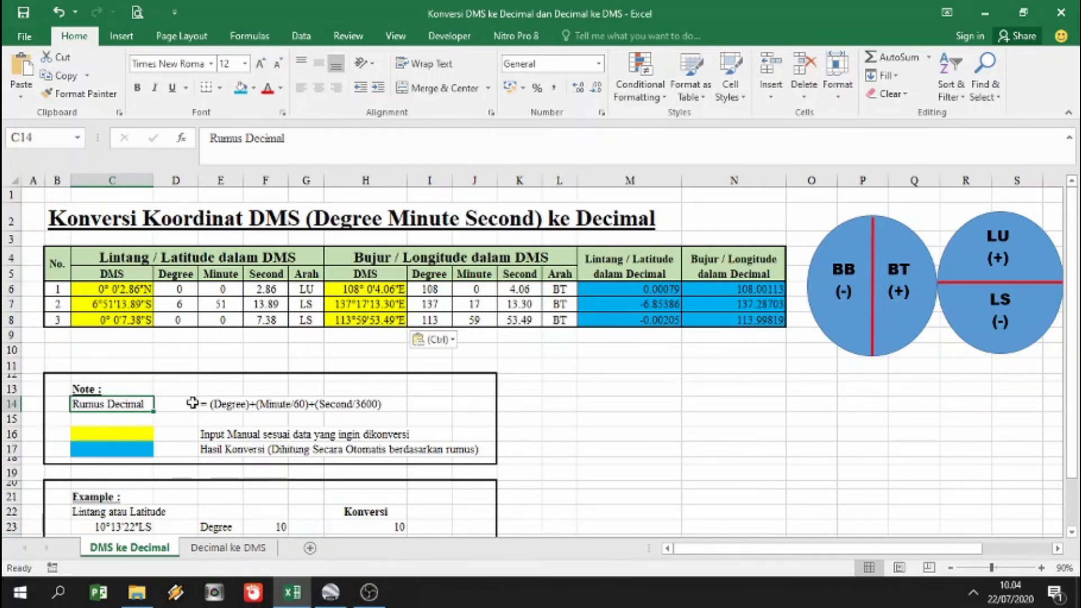
{"action": "scroll", "coordinate": [213, 403], "scroll_direction": "down", "scroll_amount": 2}
{"action": "scroll", "coordinate": [212, 402], "scroll_direction": "up", "scroll_amount": 1}
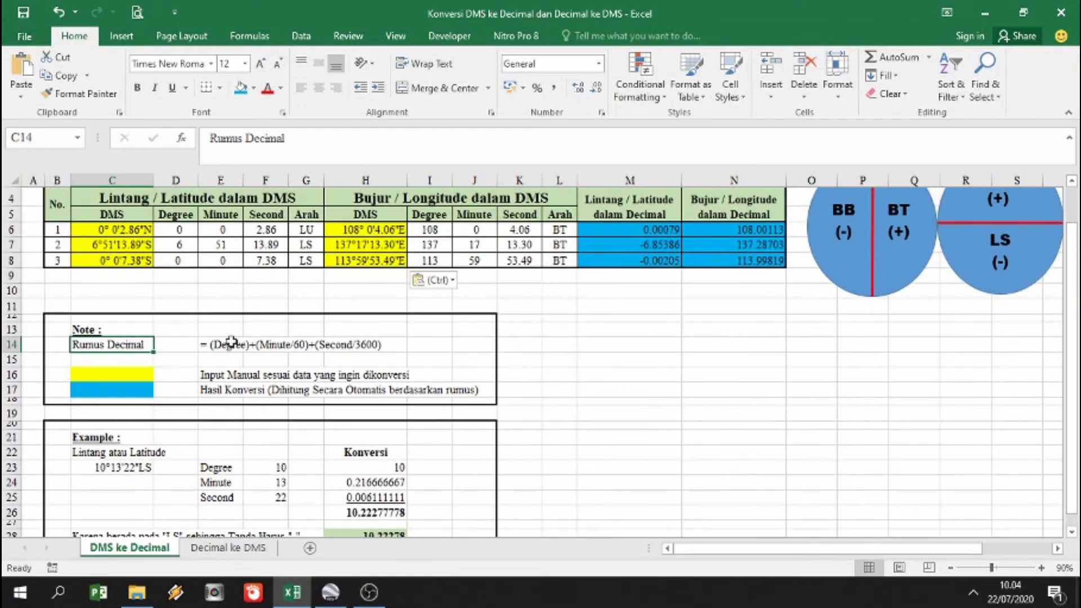
{"action": "scroll", "coordinate": [243, 346], "scroll_direction": "up", "scroll_amount": 1}
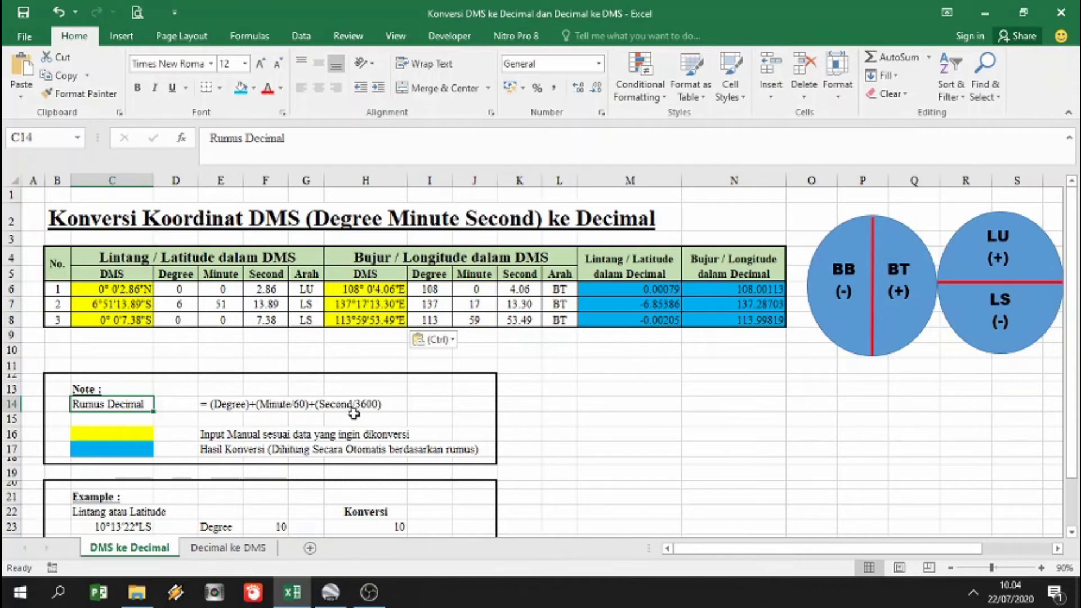
{"action": "left_click_drag", "start_coordinate": [94, 400], "coordinate": [403, 404]}
Go to the worked example below the notes and examine its latitude label in C22 and sample coordinate in C23.
{"action": "scroll", "coordinate": [298, 419], "scroll_direction": "down", "scroll_amount": 2}
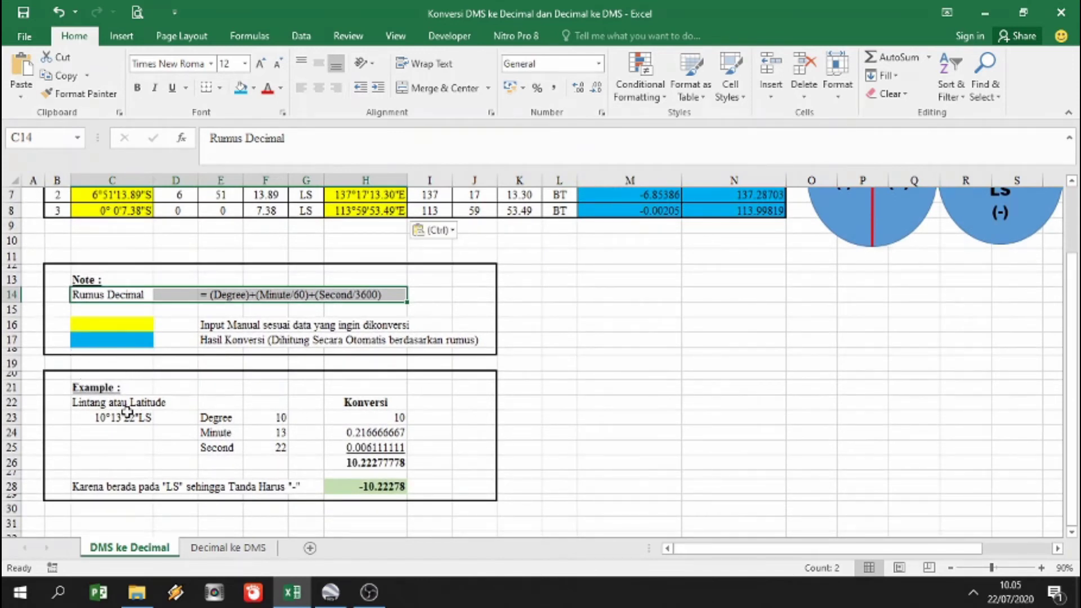
{"action": "scroll", "coordinate": [128, 411], "scroll_direction": "down", "scroll_amount": 1}
{"action": "left_click", "coordinate": [86, 358]}
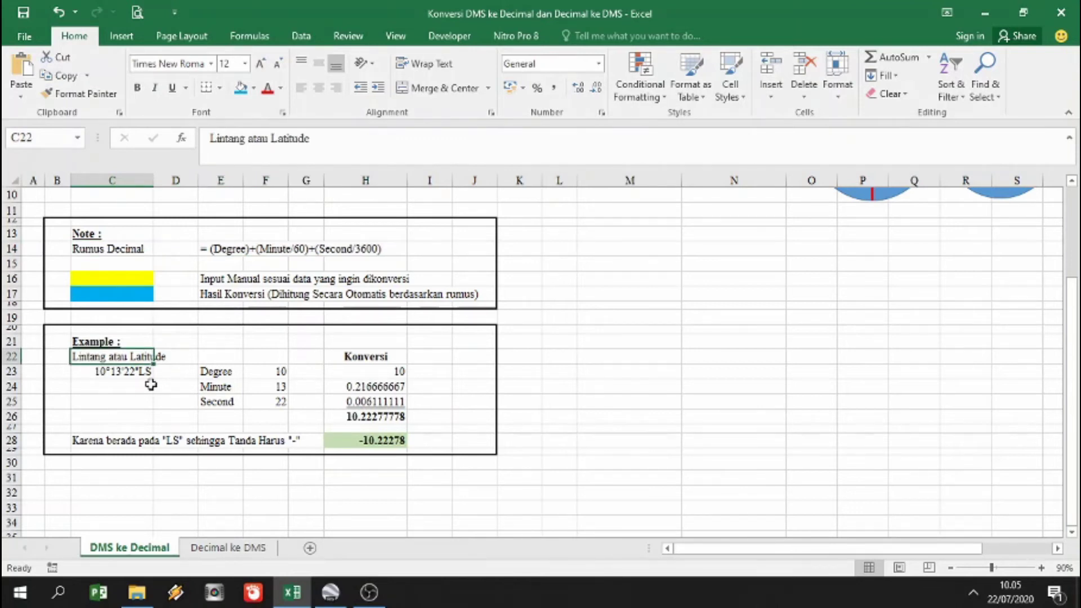
{"action": "left_click", "coordinate": [101, 374]}
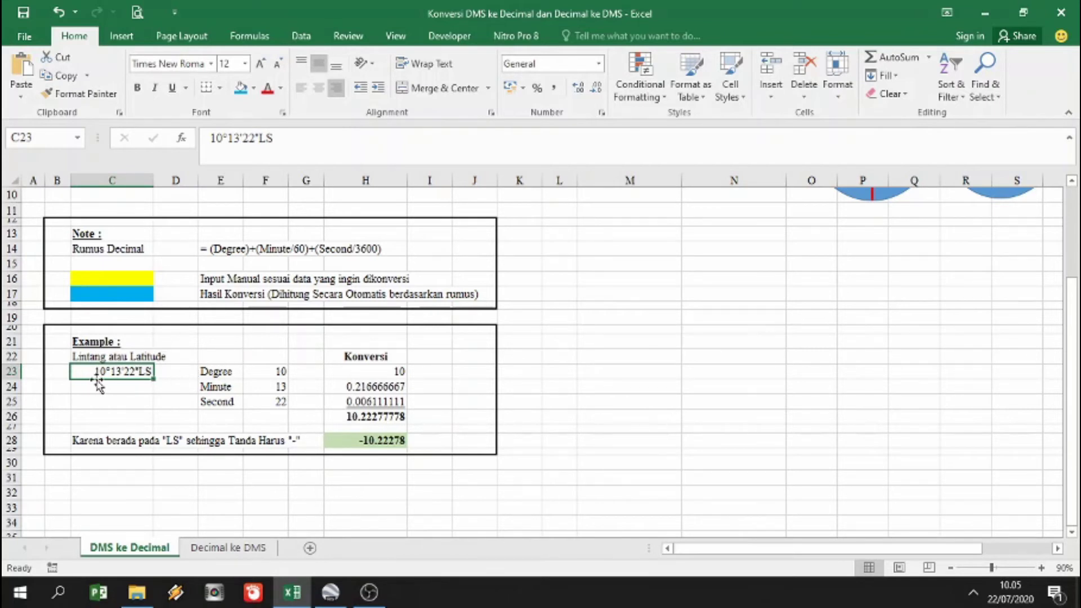
Examine the example's degree, minute and second values in F23 to F25, then compare F23 with its conversion formula in H23.
{"action": "left_click", "coordinate": [283, 373]}
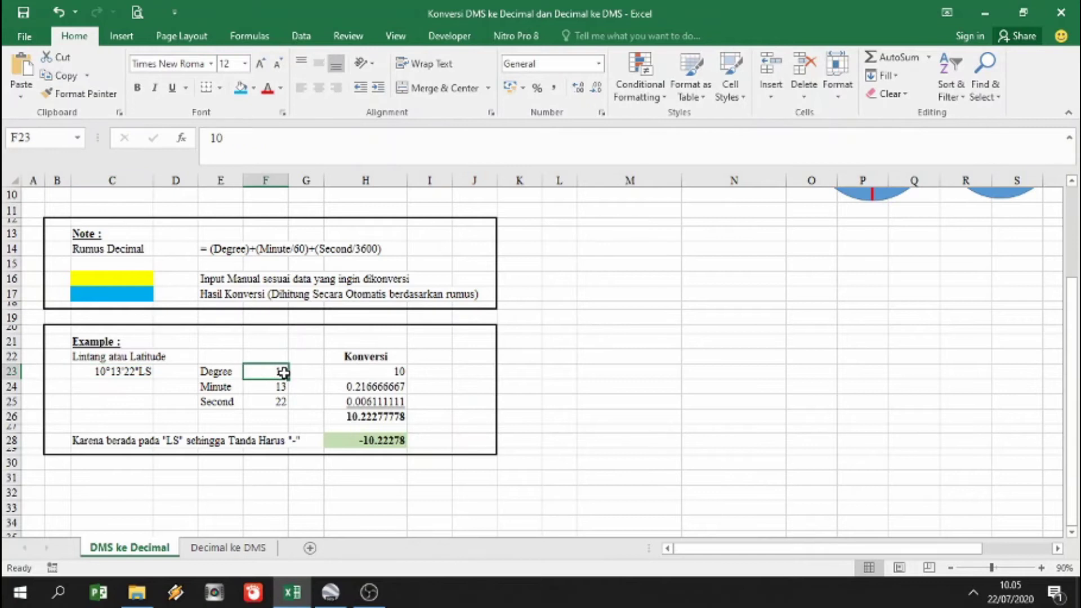
{"action": "left_click", "coordinate": [279, 386]}
{"action": "left_click", "coordinate": [260, 404]}
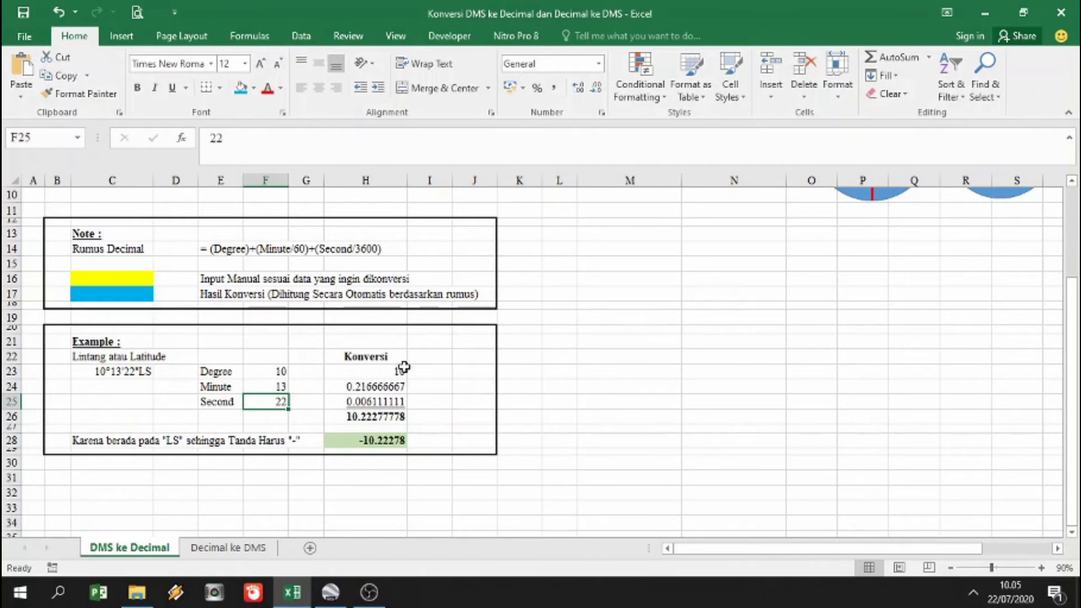
{"action": "left_click", "coordinate": [270, 372]}
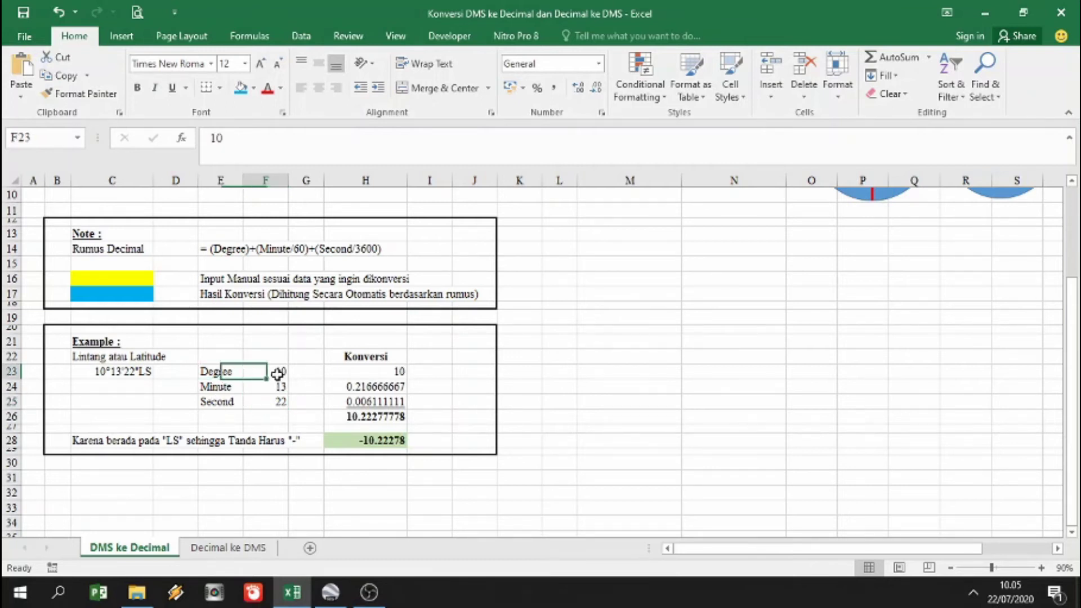
{"action": "left_click", "coordinate": [369, 370]}
{"action": "left_click", "coordinate": [276, 372]}
{"action": "left_click", "coordinate": [340, 371]}
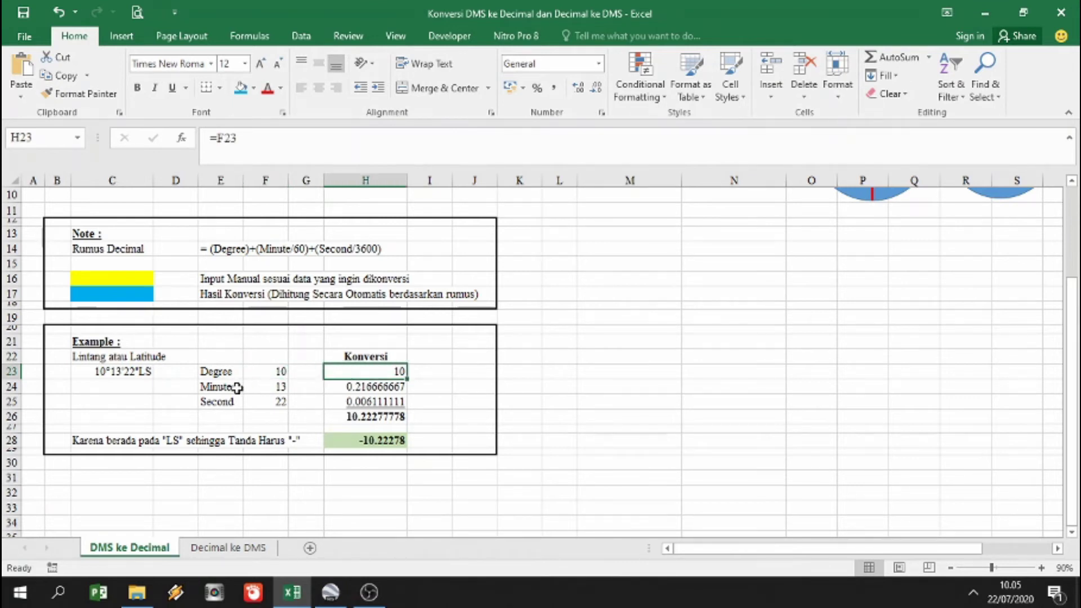
Compare the minute and second values in F24 and F25 with their conversion formulas in H24 and H25.
{"action": "left_click", "coordinate": [278, 385]}
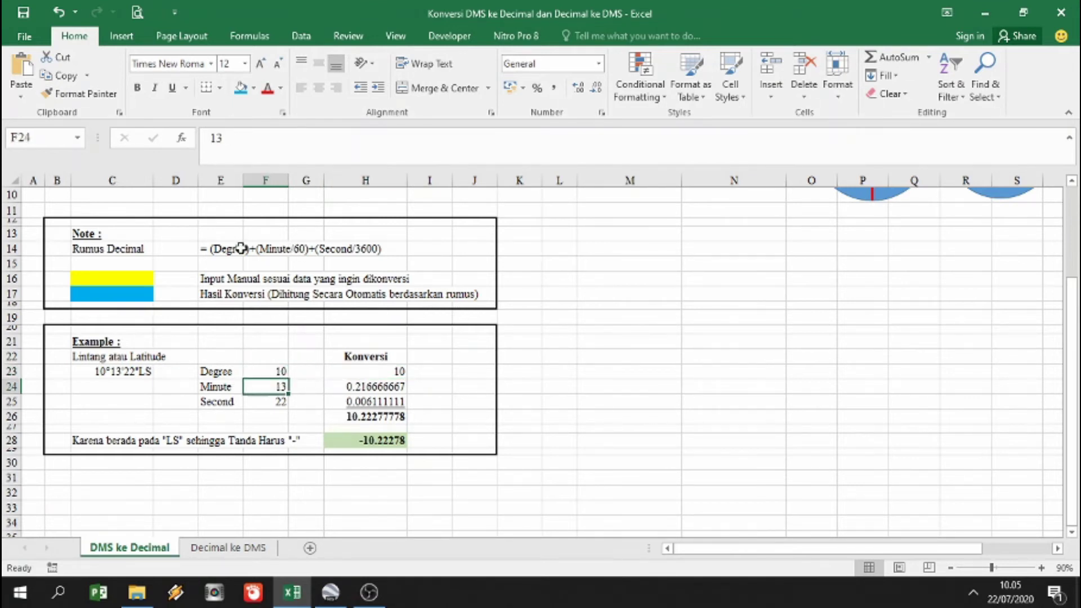
{"action": "left_click", "coordinate": [372, 388]}
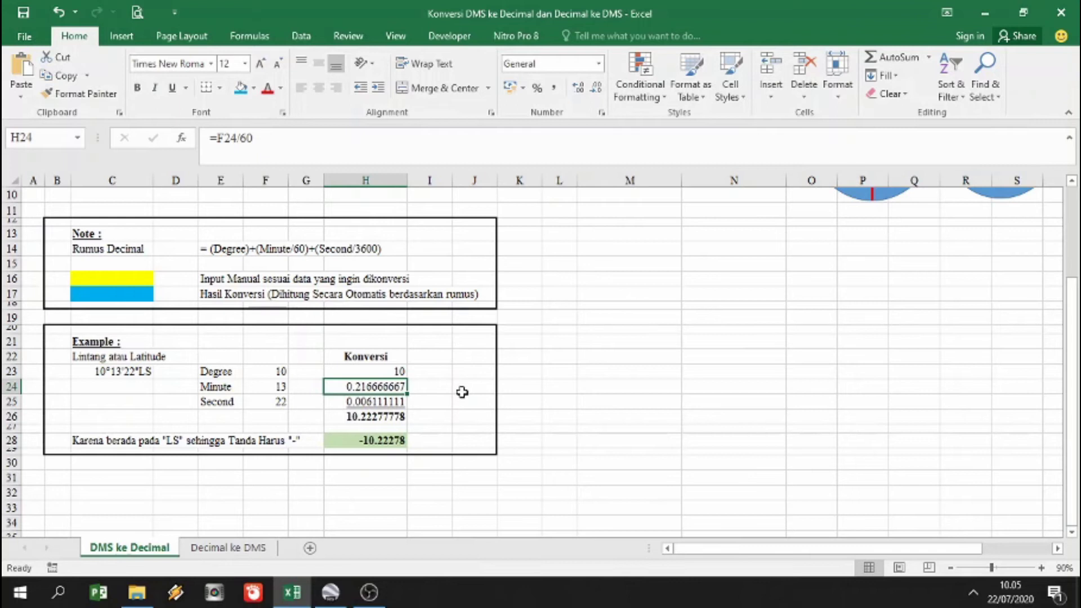
{"action": "left_click", "coordinate": [284, 402]}
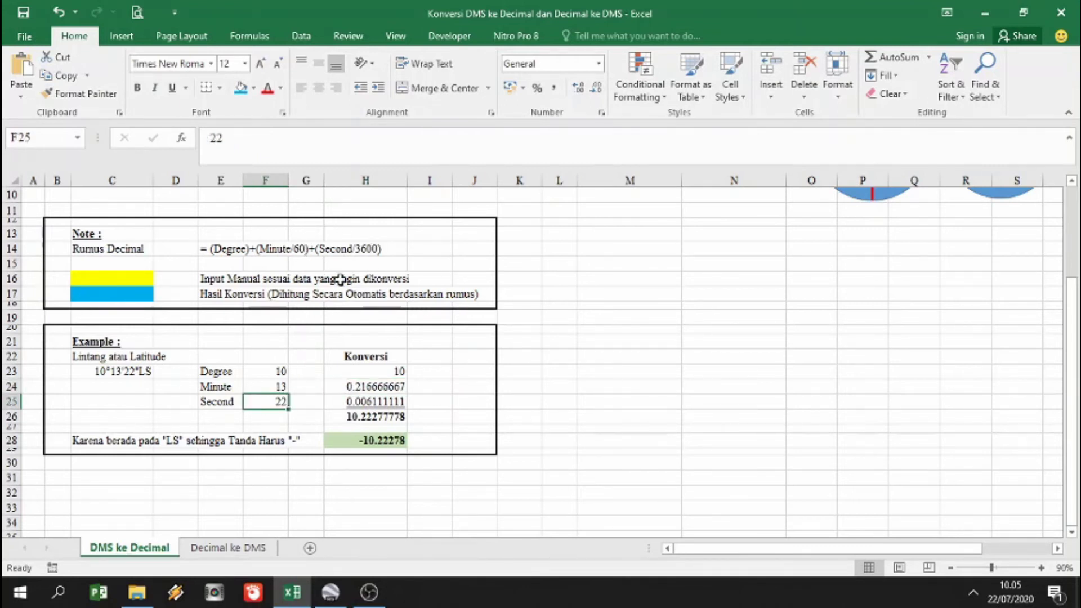
{"action": "left_click", "coordinate": [387, 401]}
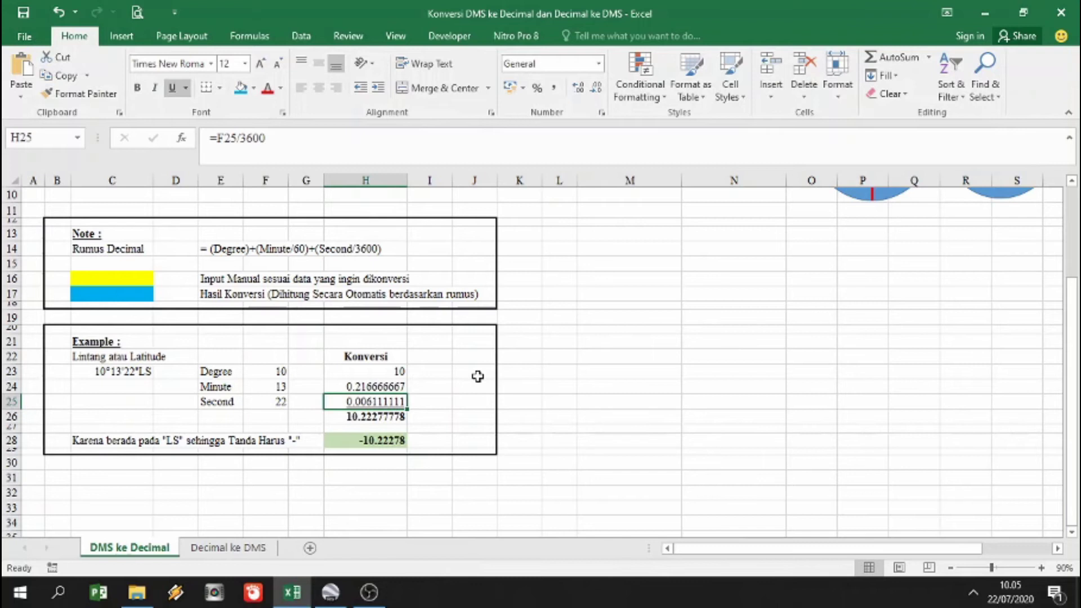
Select the converted parts H23 to H25, then examine their sum in H26 against the LS coordinate in C23.
{"action": "left_click_drag", "start_coordinate": [386, 369], "coordinate": [383, 401]}
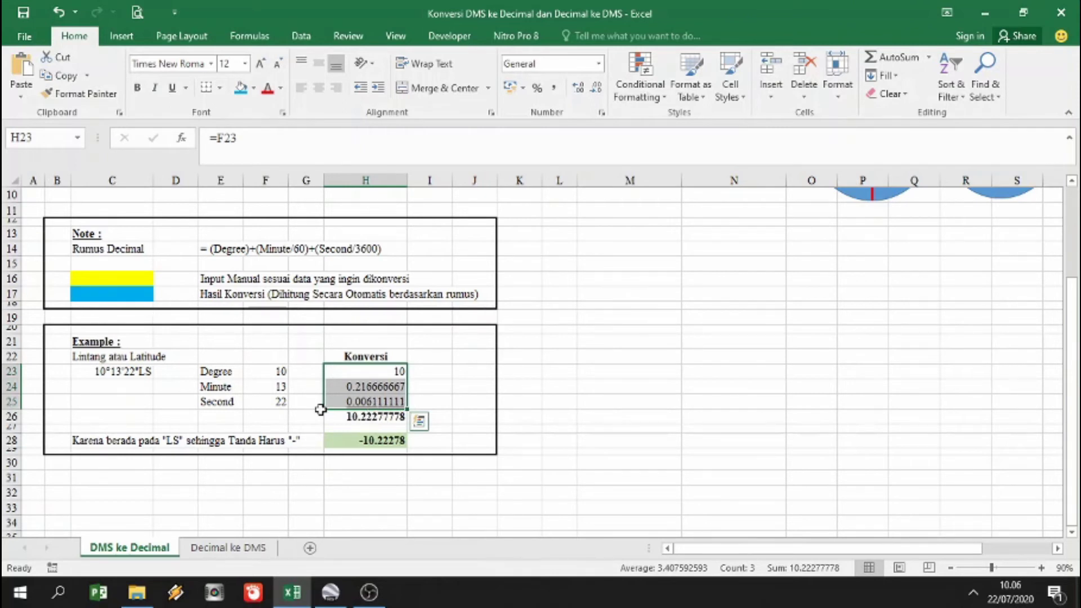
{"action": "left_click", "coordinate": [377, 416]}
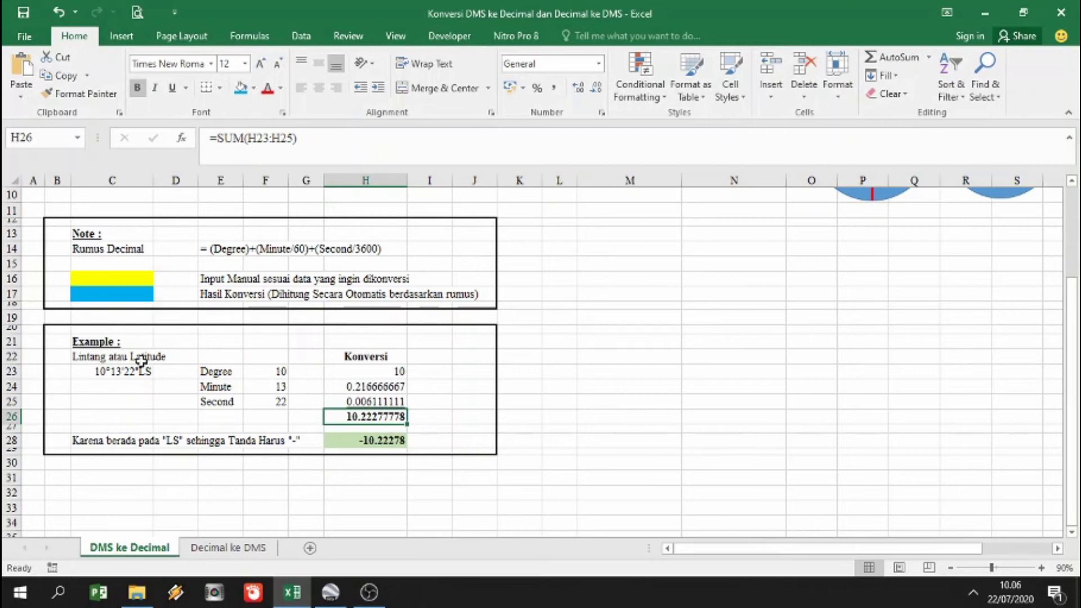
{"action": "left_click", "coordinate": [101, 370]}
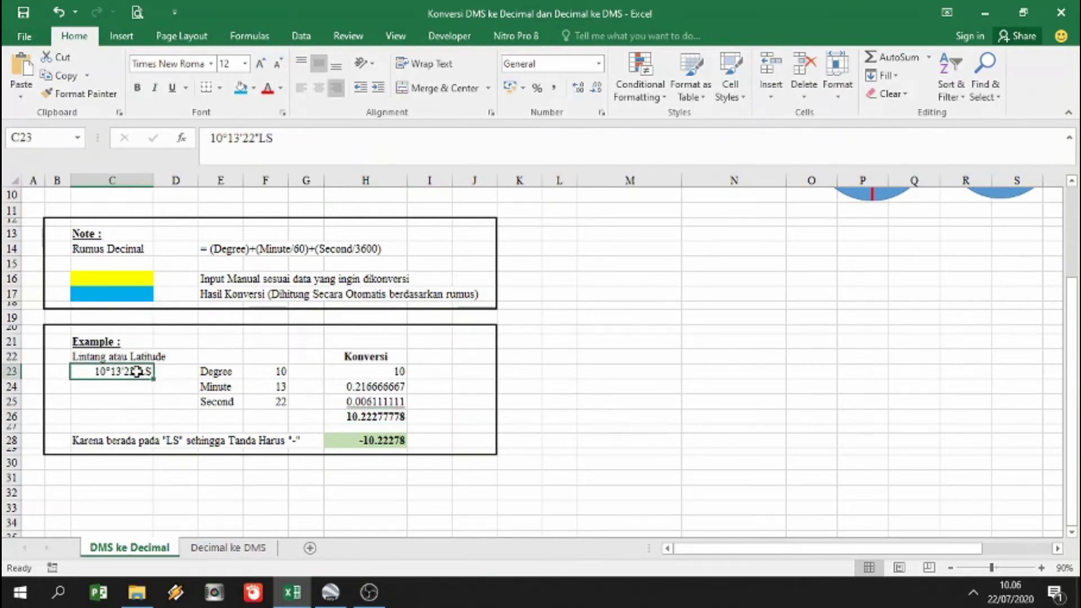
{"action": "left_click", "coordinate": [377, 418]}
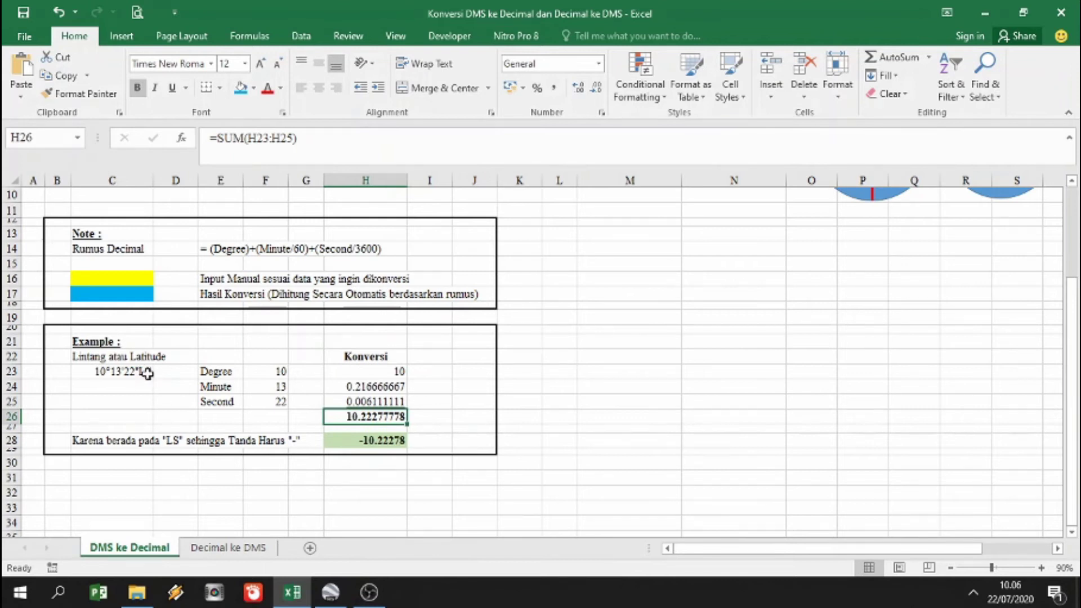
Check the LS sign in the direction diagram beside the table, then examine the sign-reversal formula in H28.
{"action": "scroll", "coordinate": [882, 407], "scroll_direction": "up", "scroll_amount": 3}
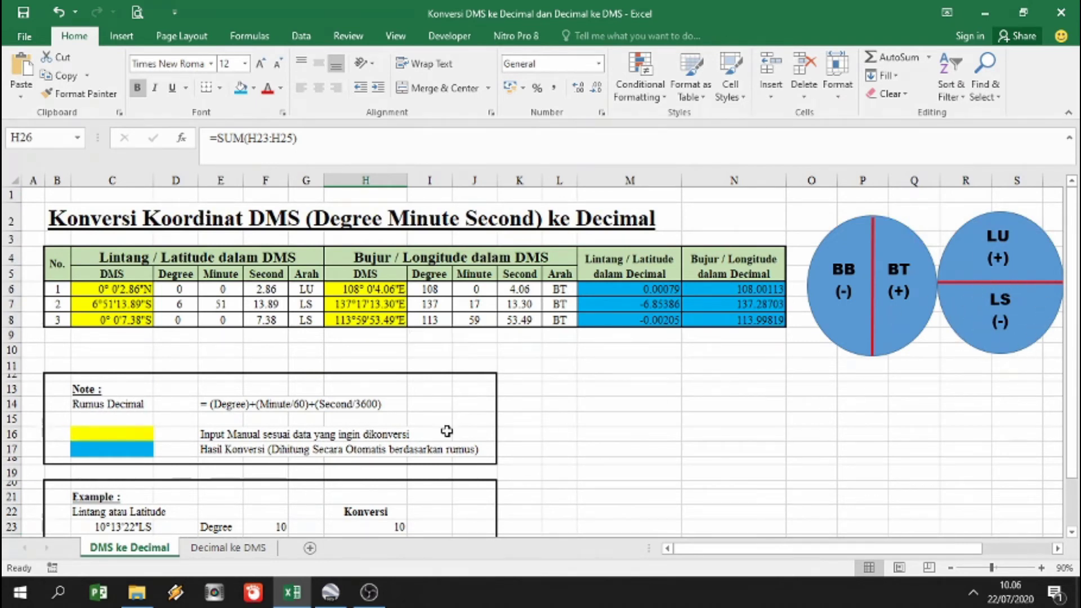
{"action": "scroll", "coordinate": [444, 429], "scroll_direction": "down", "scroll_amount": 4}
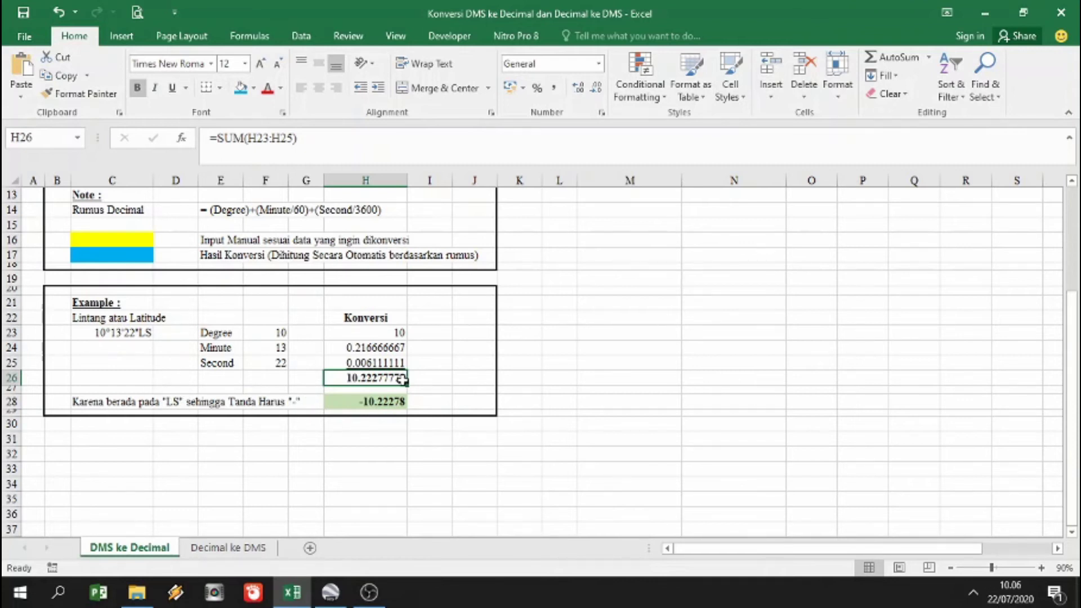
{"action": "left_click", "coordinate": [347, 406]}
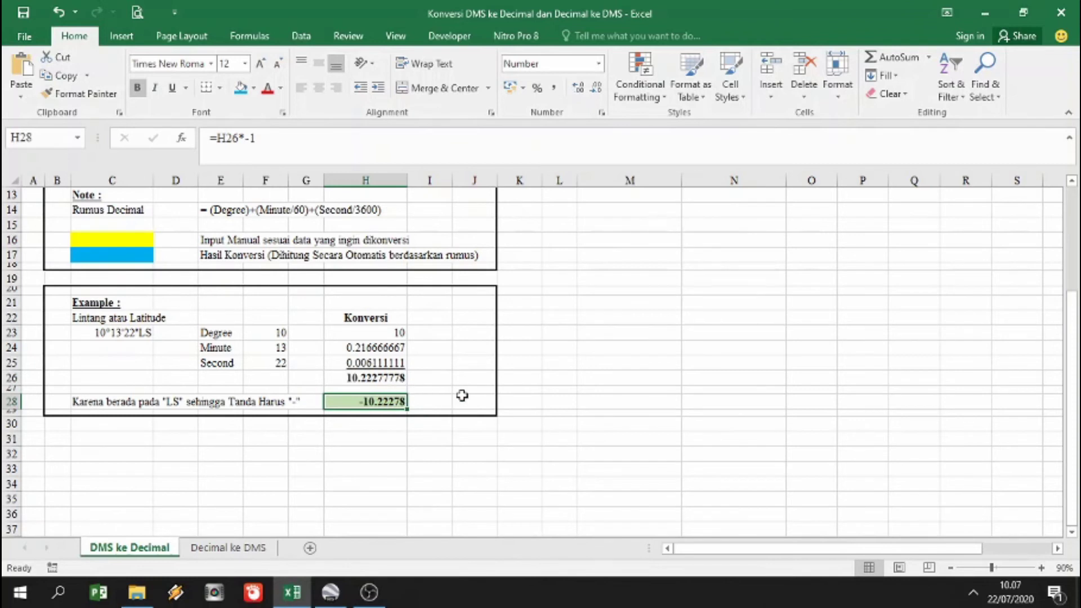
Review the DMS conversion table once more and open the Decimal ke DMS sheet.
{"action": "scroll", "coordinate": [518, 401], "scroll_direction": "up", "scroll_amount": 2}
{"action": "scroll", "coordinate": [518, 401], "scroll_direction": "up", "scroll_amount": 3}
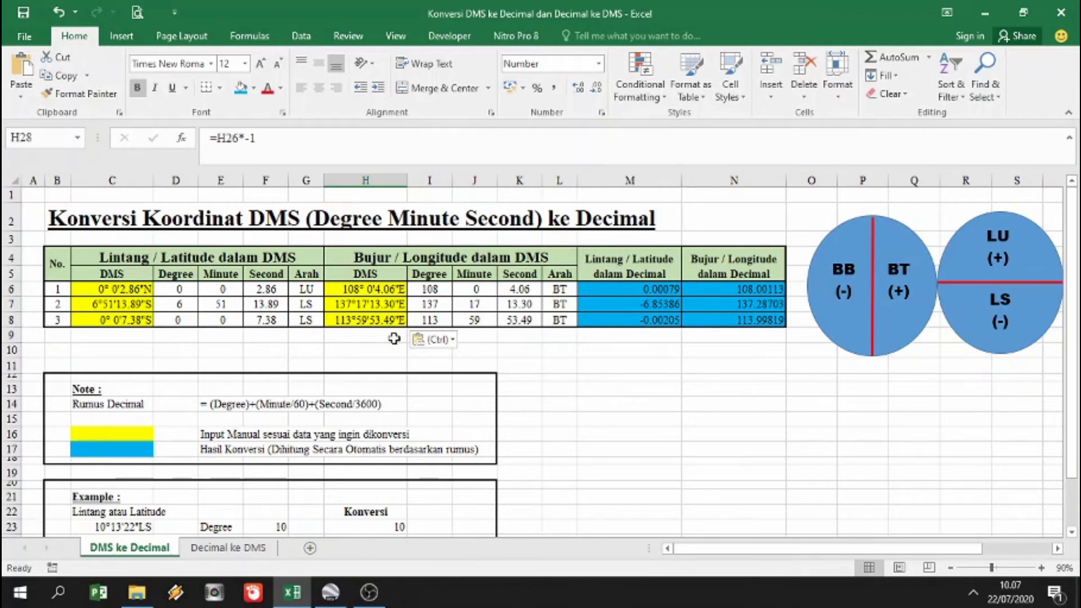
{"action": "scroll", "coordinate": [394, 340], "scroll_direction": "down", "scroll_amount": 2}
{"action": "left_click", "coordinate": [248, 555]}
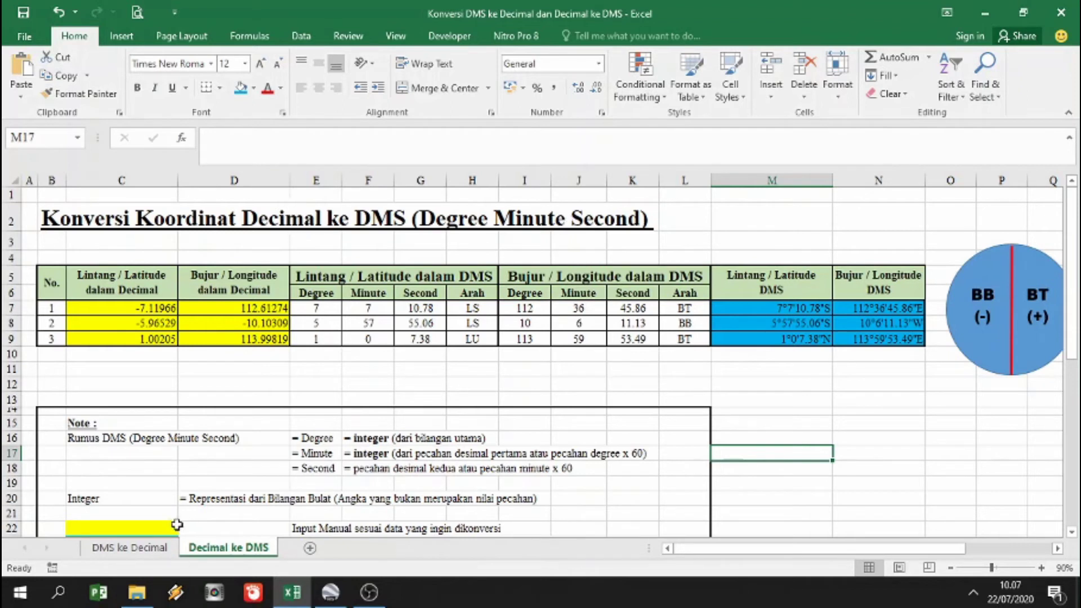
{"action": "left_click", "coordinate": [130, 548]}
{"action": "scroll", "coordinate": [257, 229], "scroll_direction": "up", "scroll_amount": 2}
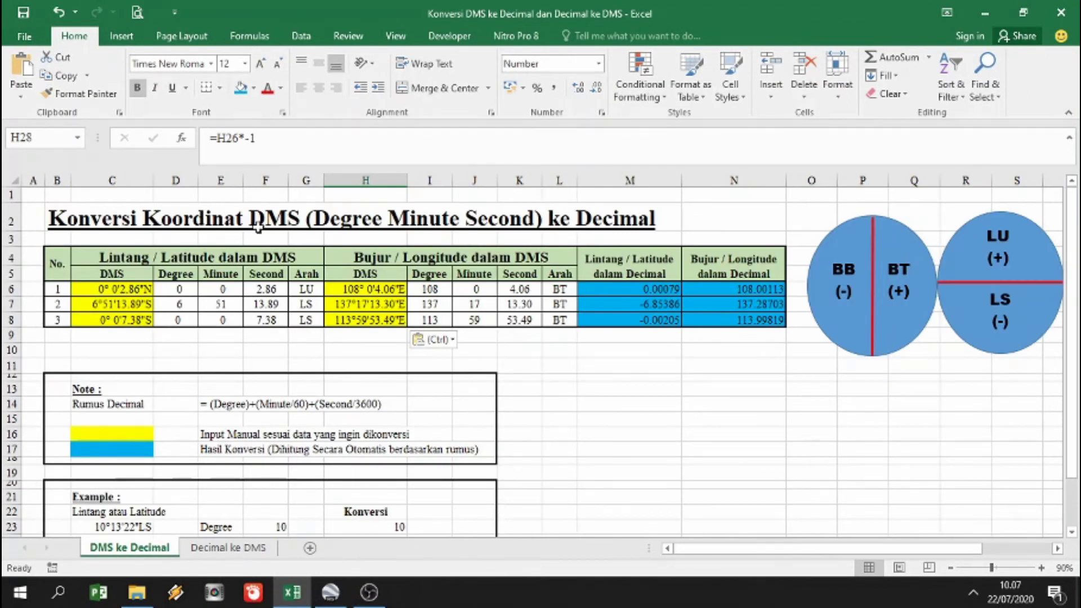
{"action": "left_click", "coordinate": [228, 547]}
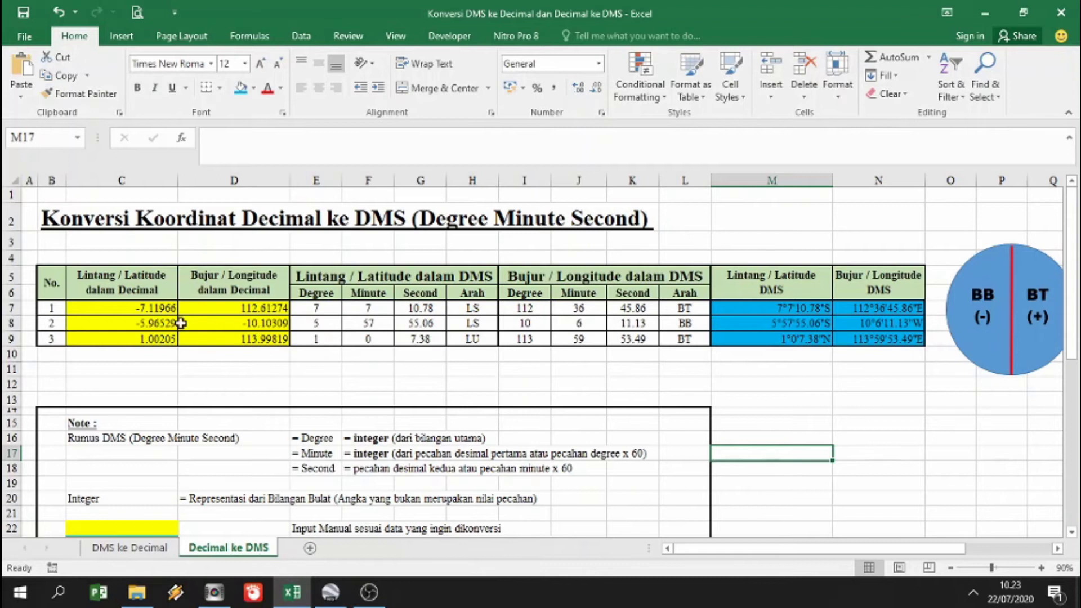
Review the Rumus DMS note's Degree, Minute and Second rules in E16 to E18, relating them to the decimal latitude in C7.
{"action": "scroll", "coordinate": [149, 321], "scroll_direction": "down", "scroll_amount": 2}
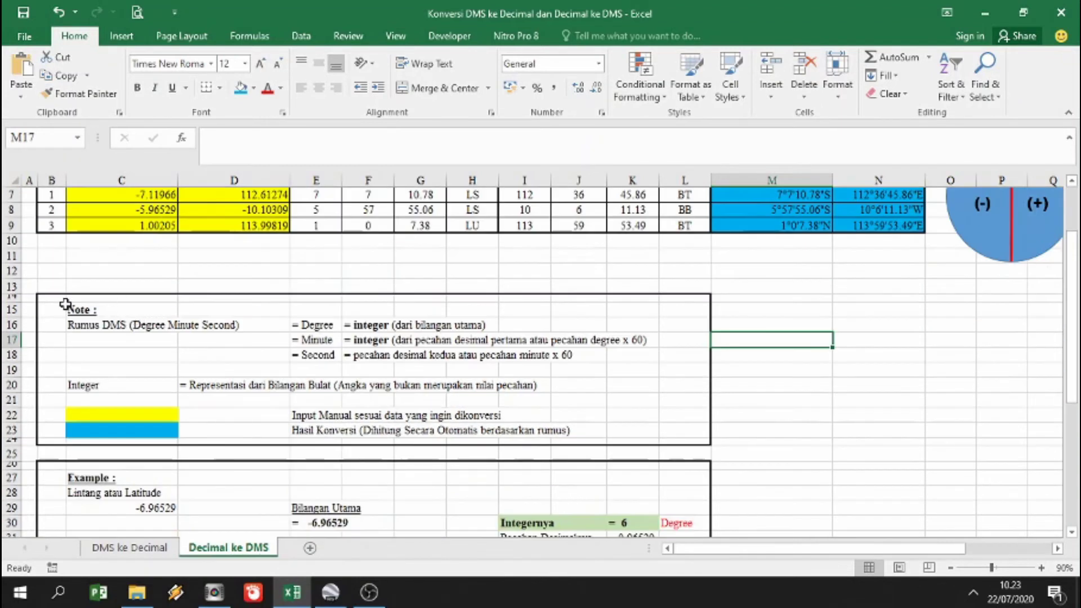
{"action": "scroll", "coordinate": [195, 341], "scroll_direction": "up", "scroll_amount": 2}
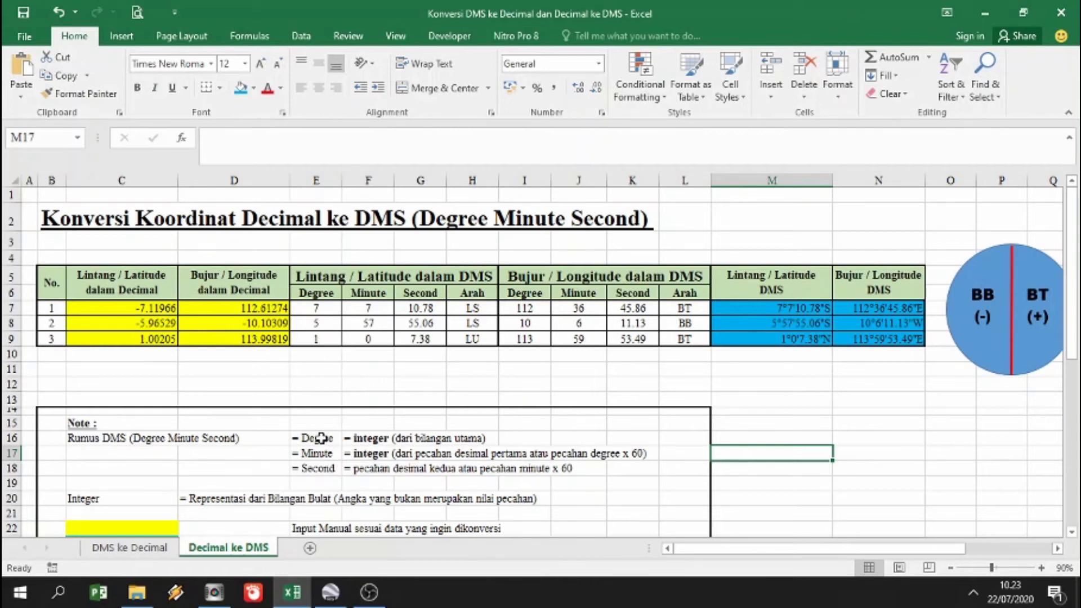
{"action": "left_click", "coordinate": [320, 438]}
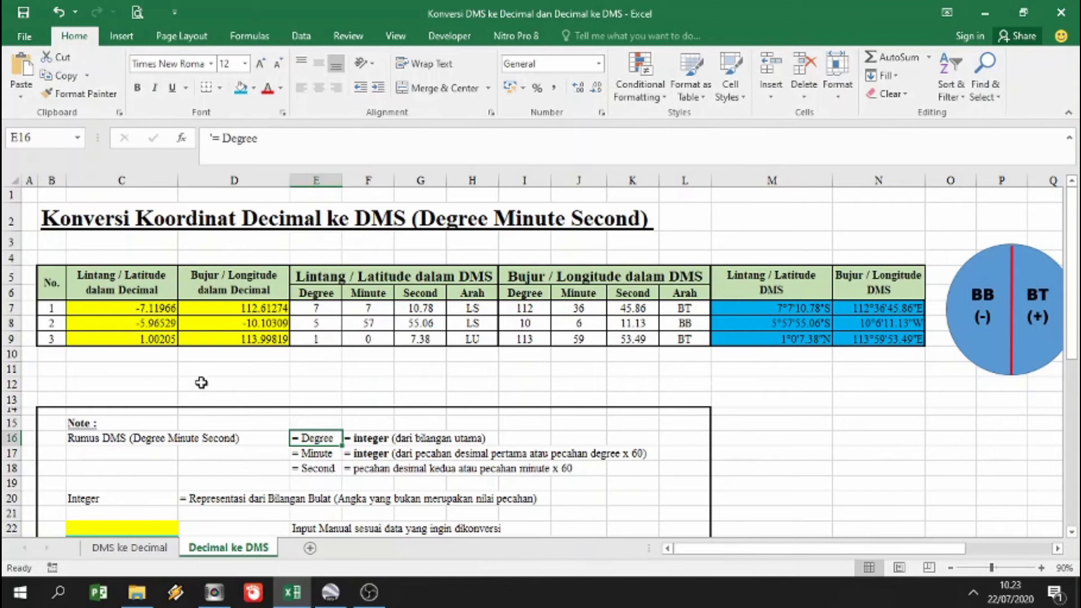
{"action": "left_click", "coordinate": [161, 308]}
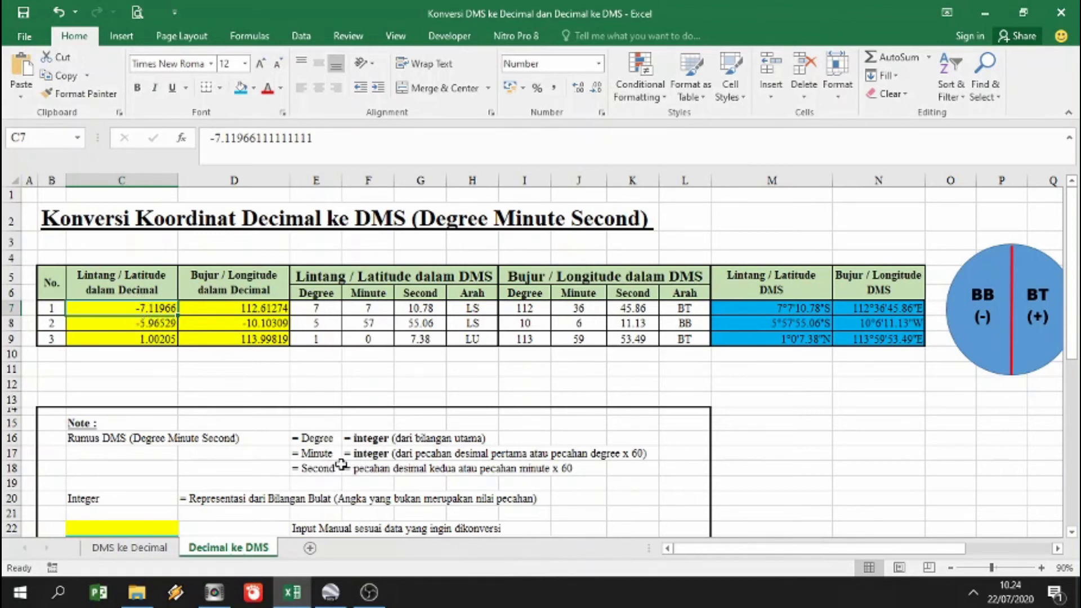
{"action": "left_click", "coordinate": [314, 450]}
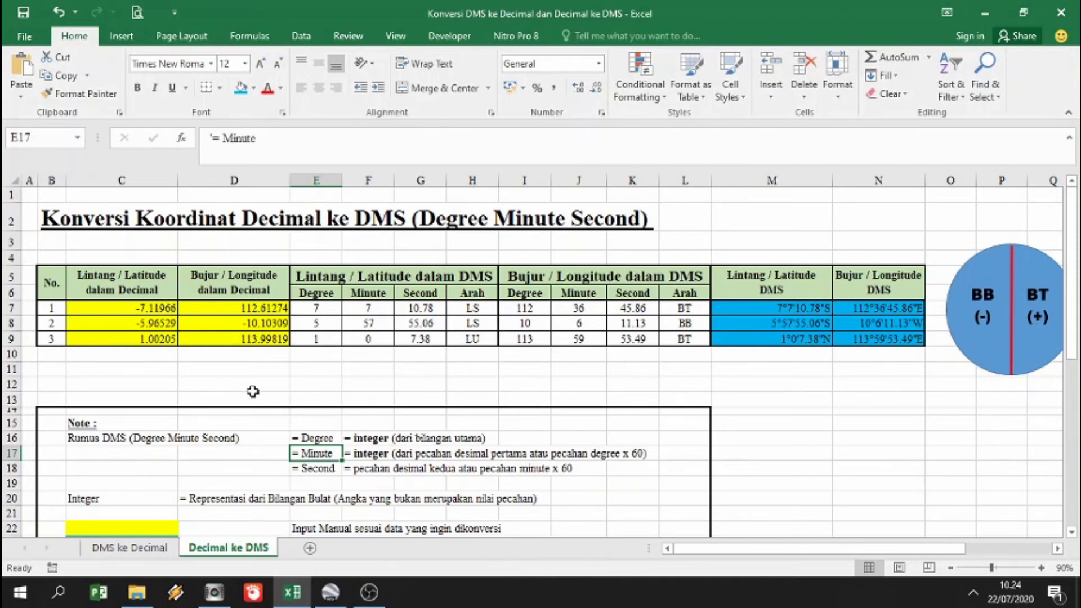
{"action": "left_click", "coordinate": [305, 437]}
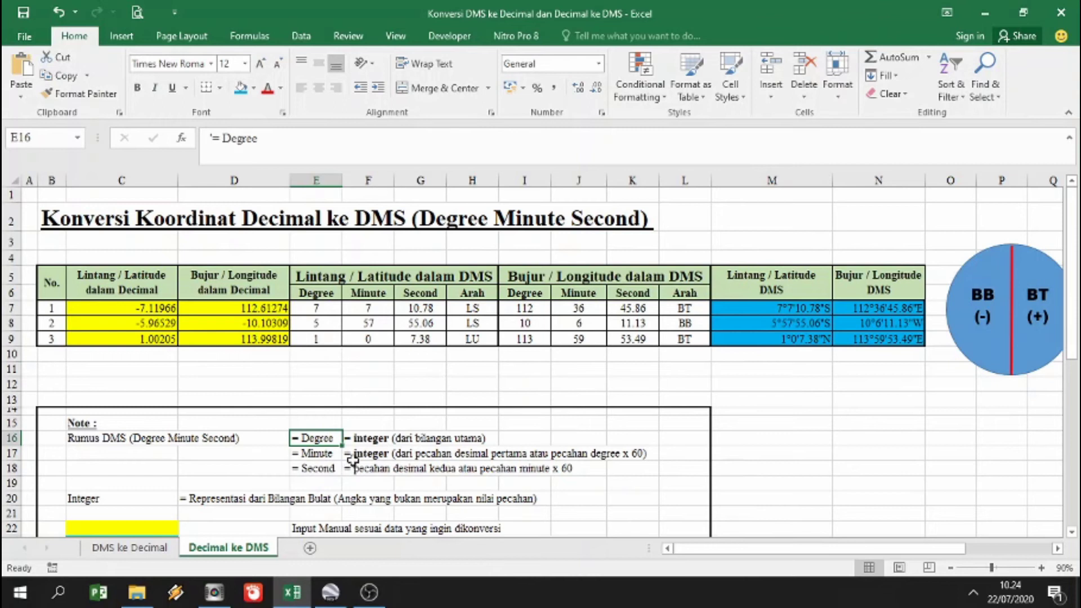
{"action": "left_click", "coordinate": [319, 476]}
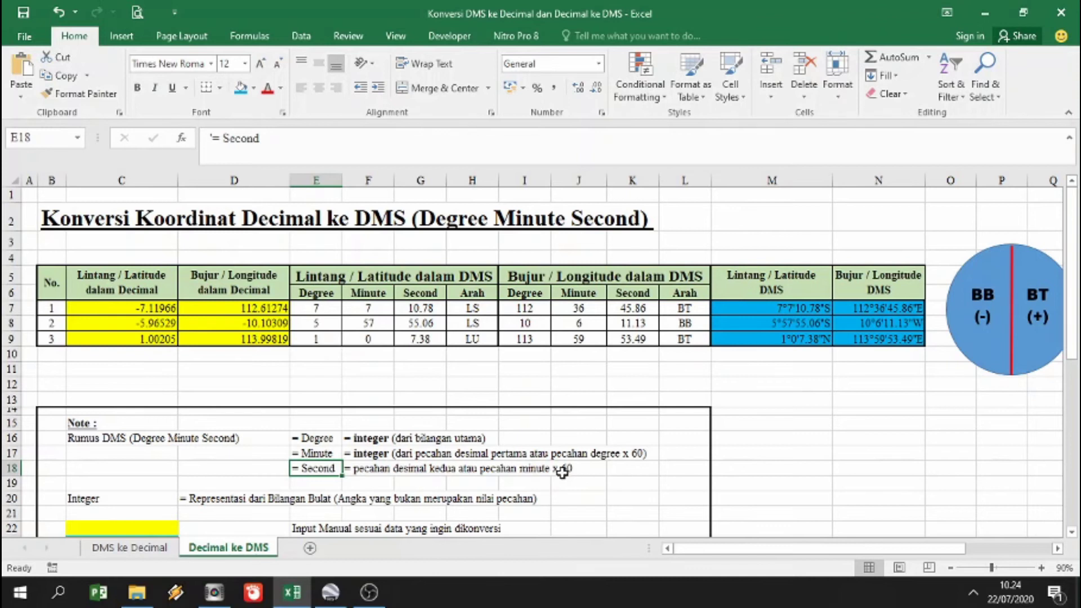
Go to the worked example below the notes and examine its latitude label in C28 and decimal value in C29.
{"action": "scroll", "coordinate": [238, 430], "scroll_direction": "down", "scroll_amount": 1}
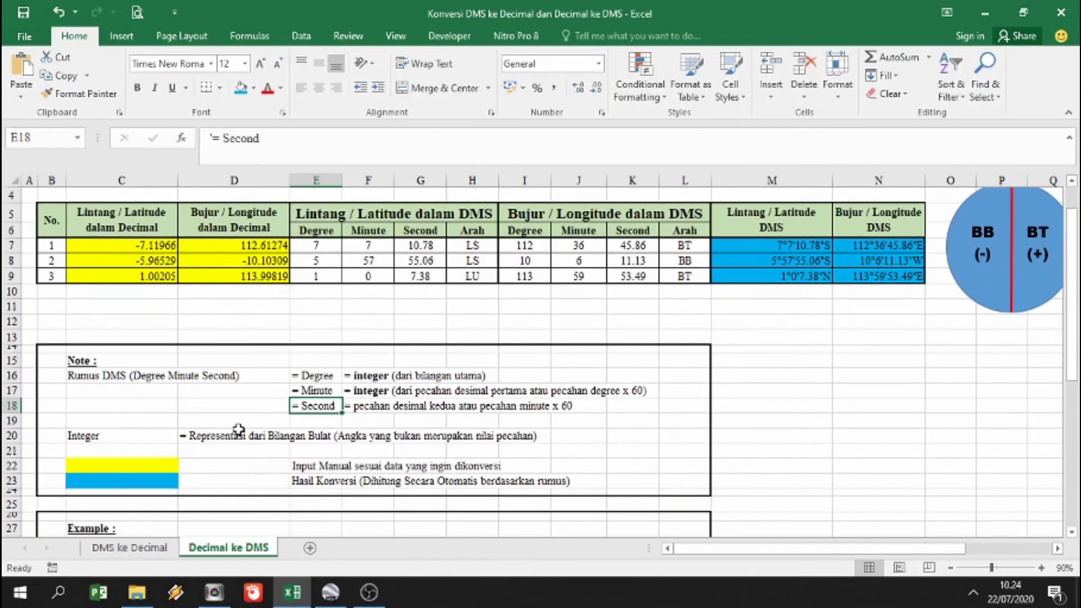
{"action": "scroll", "coordinate": [237, 428], "scroll_direction": "down", "scroll_amount": 4}
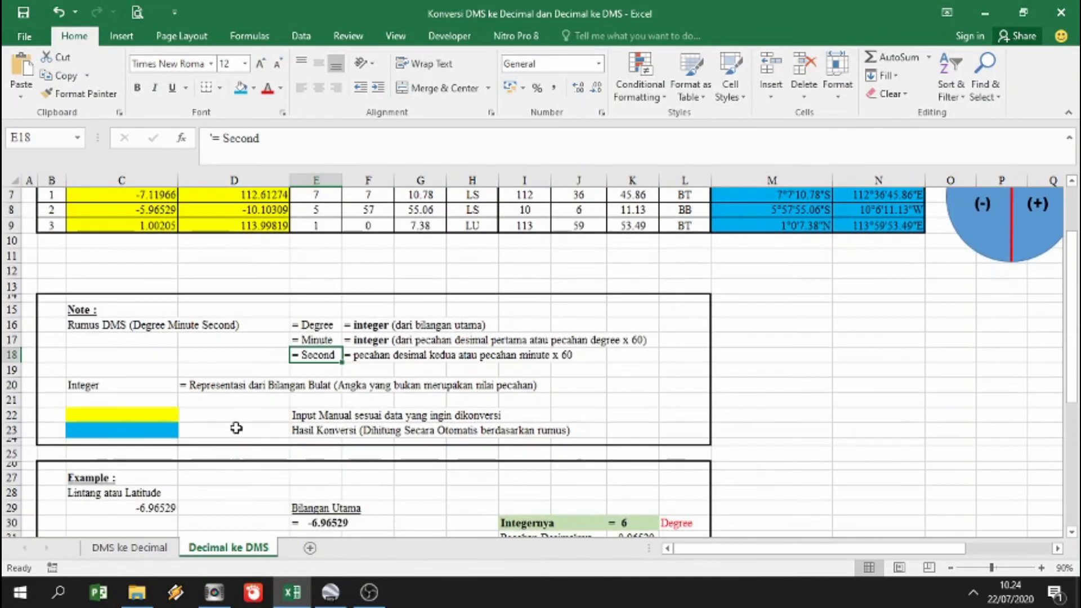
{"action": "scroll", "coordinate": [236, 428], "scroll_direction": "down", "scroll_amount": 1}
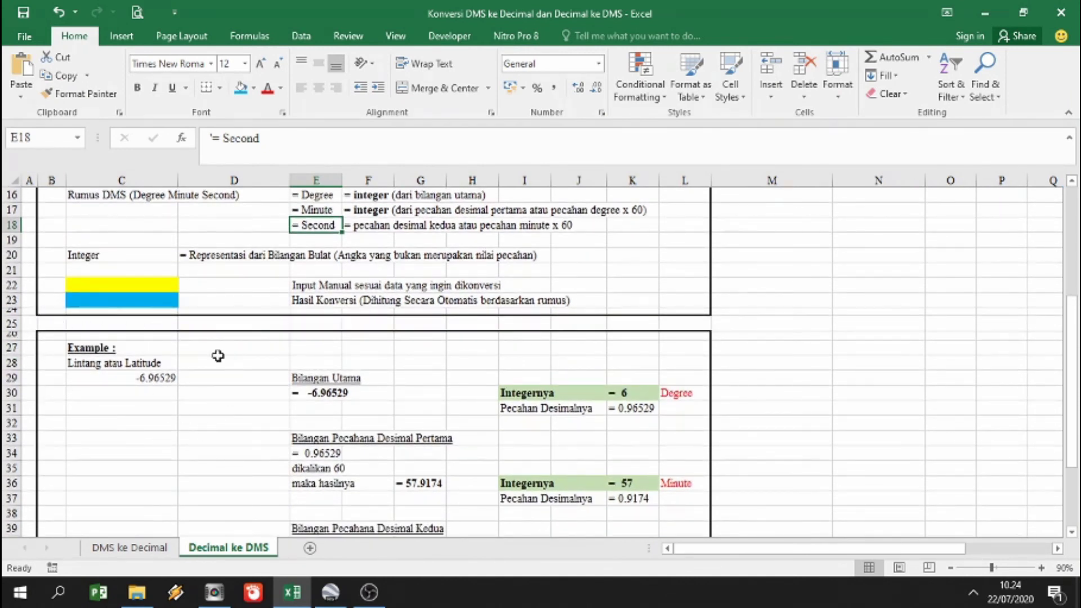
{"action": "scroll", "coordinate": [118, 423], "scroll_direction": "down", "scroll_amount": 1}
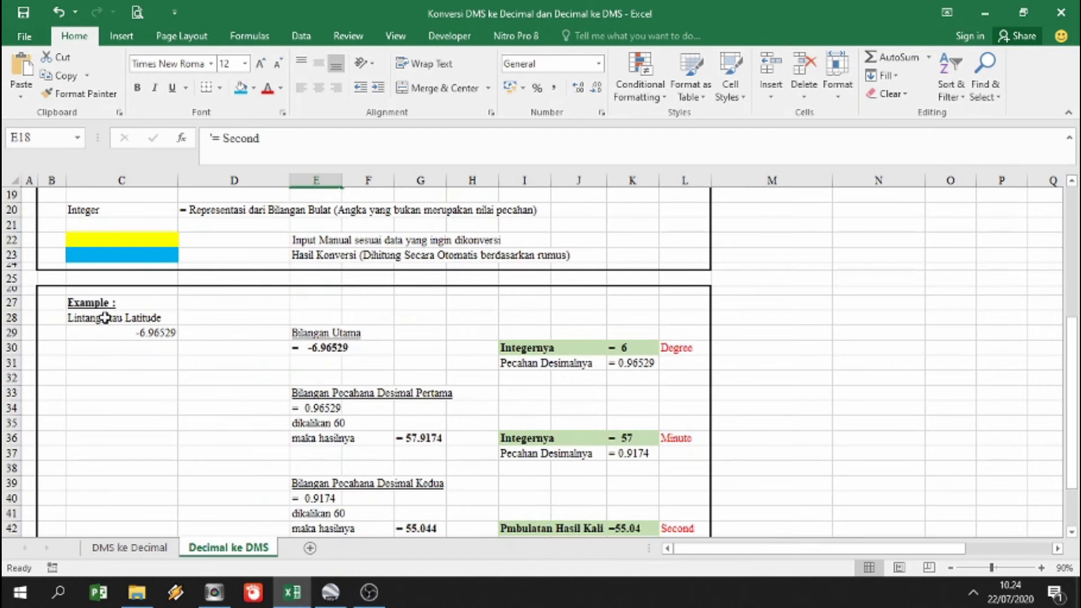
{"action": "left_click", "coordinate": [106, 318]}
{"action": "left_click", "coordinate": [131, 332]}
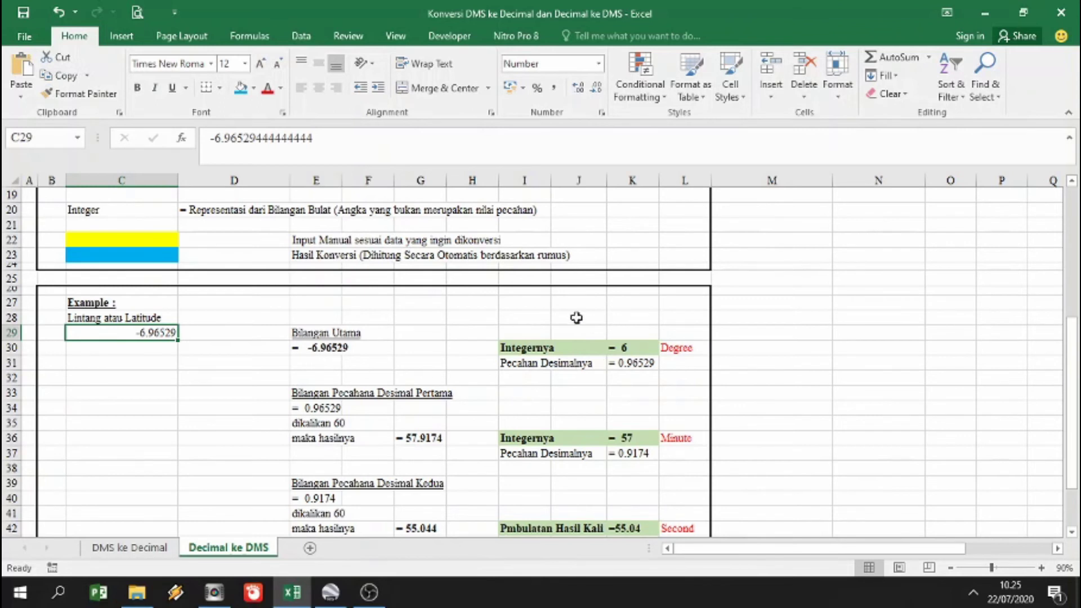
Examine the example's Degree label in L30, integer in K30 and decimal fraction in K31, then the carried-over fraction in E34.
{"action": "left_click", "coordinate": [678, 349]}
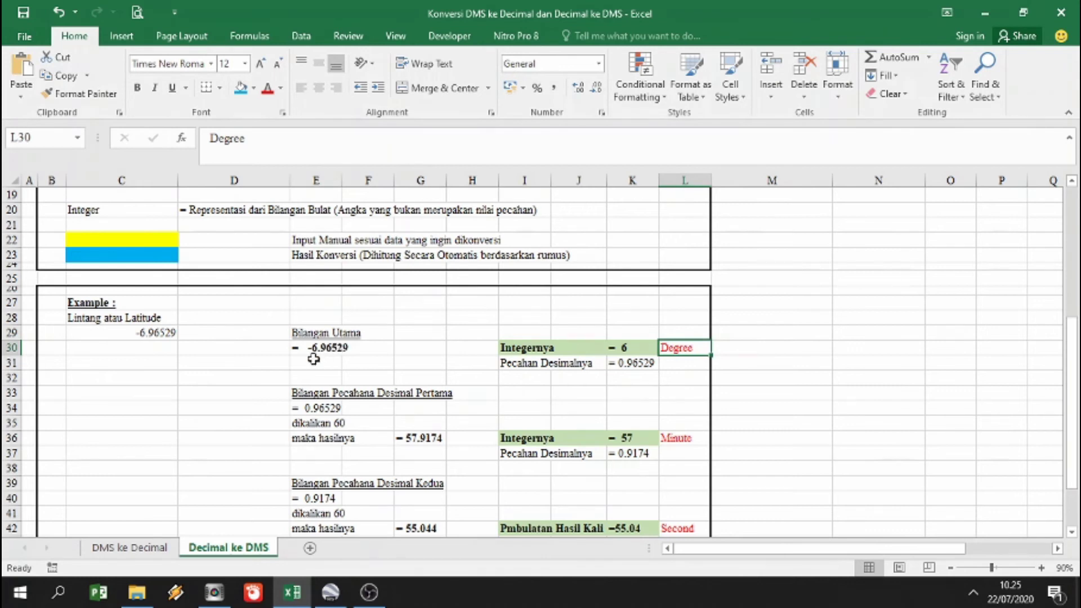
{"action": "left_click", "coordinate": [622, 351]}
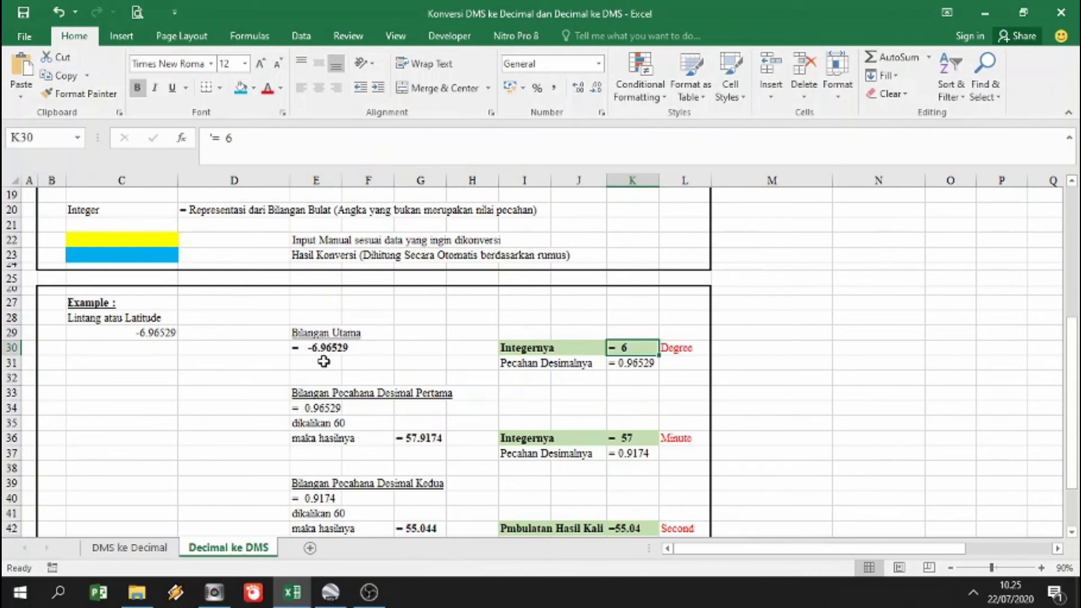
{"action": "left_click", "coordinate": [635, 367]}
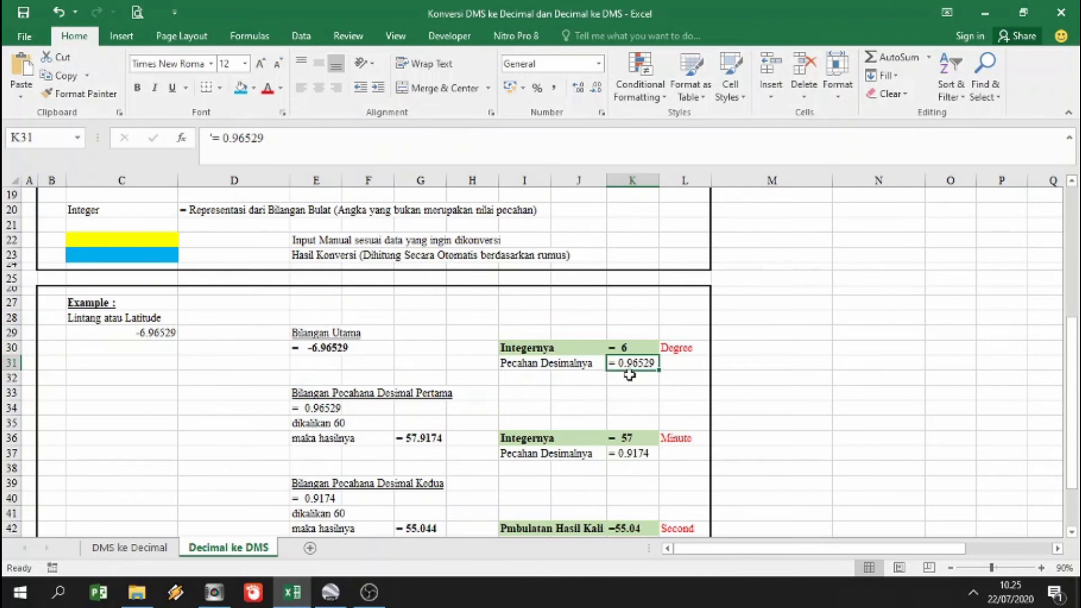
{"action": "left_click", "coordinate": [321, 409]}
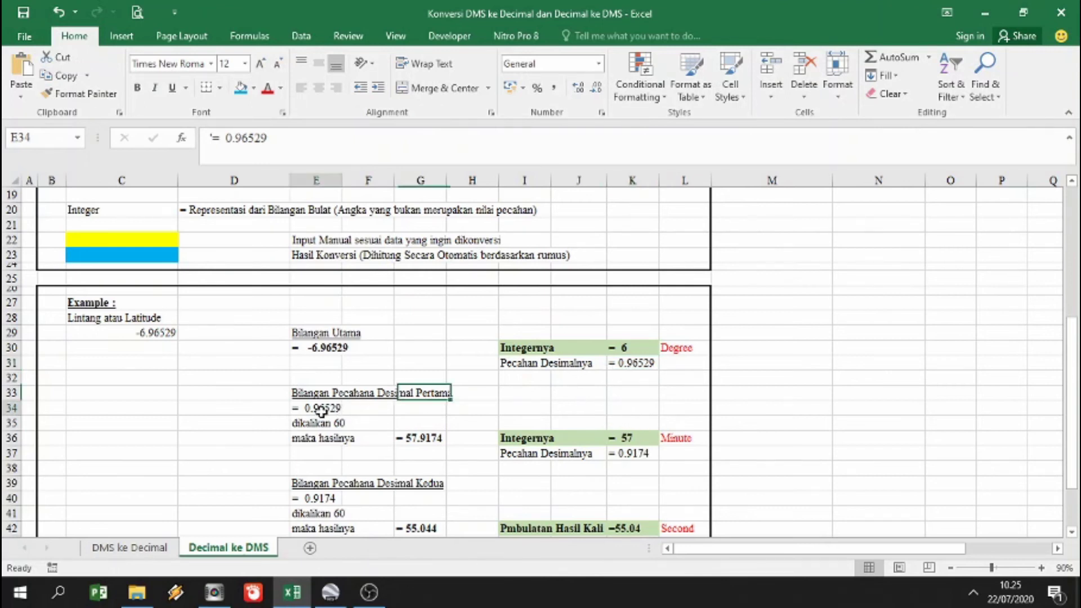
Examine the example's Minute integer in K36 and the remaining decimal fraction in K37.
{"action": "scroll", "coordinate": [341, 390], "scroll_direction": "down", "scroll_amount": 1}
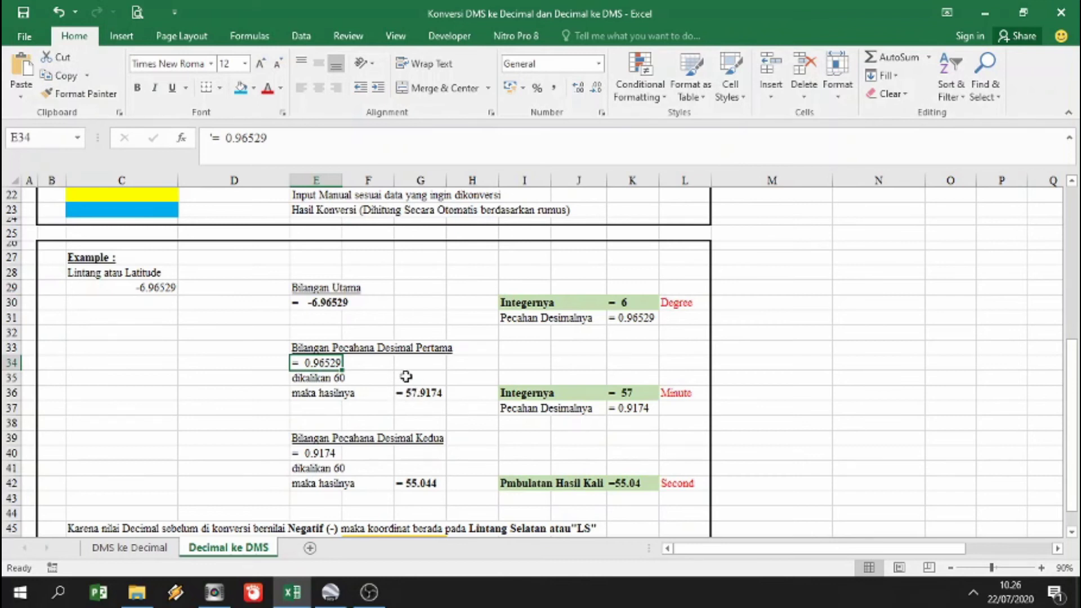
{"action": "left_click", "coordinate": [633, 396]}
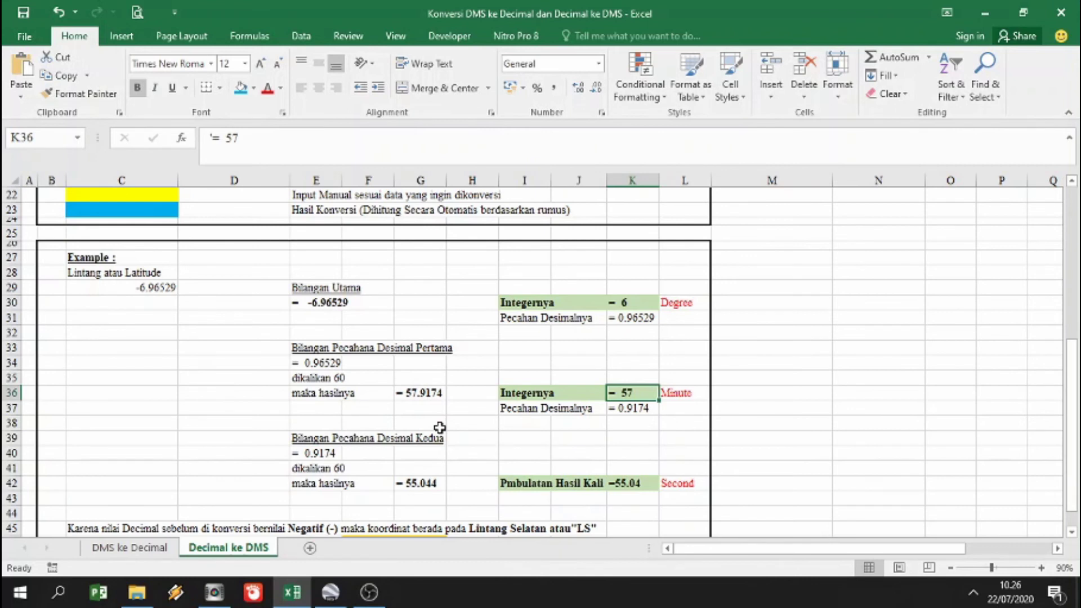
{"action": "left_click", "coordinate": [625, 411]}
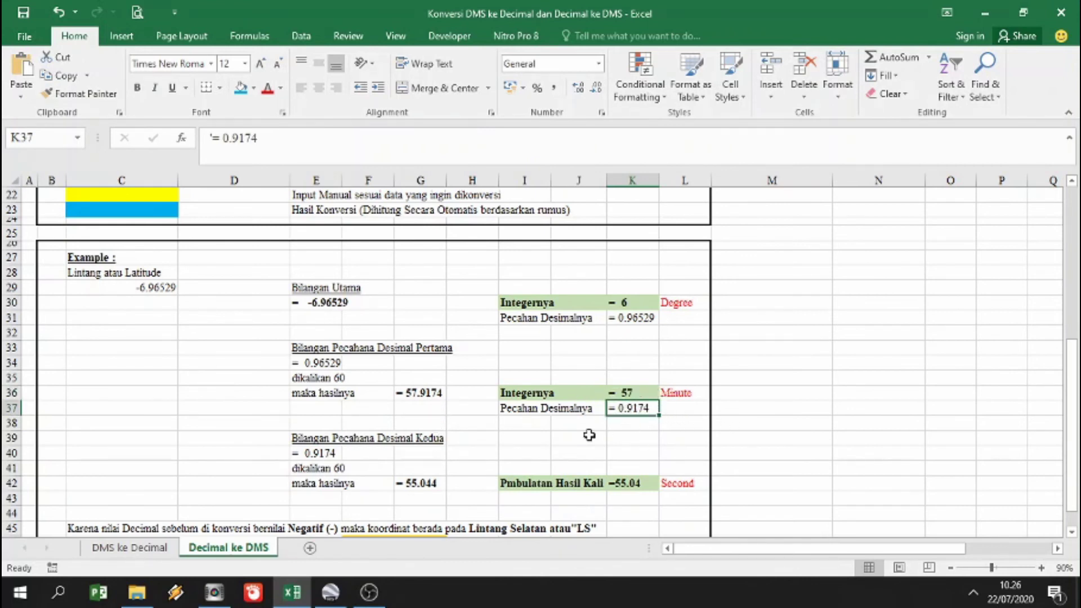
Follow the Second calculation from the fraction in E40 and the multiply-by-60 note in E41 to the product in G42 and rounded result in K42.
{"action": "scroll", "coordinate": [587, 439], "scroll_direction": "down", "scroll_amount": 2}
{"action": "scroll", "coordinate": [589, 432], "scroll_direction": "down", "scroll_amount": 1}
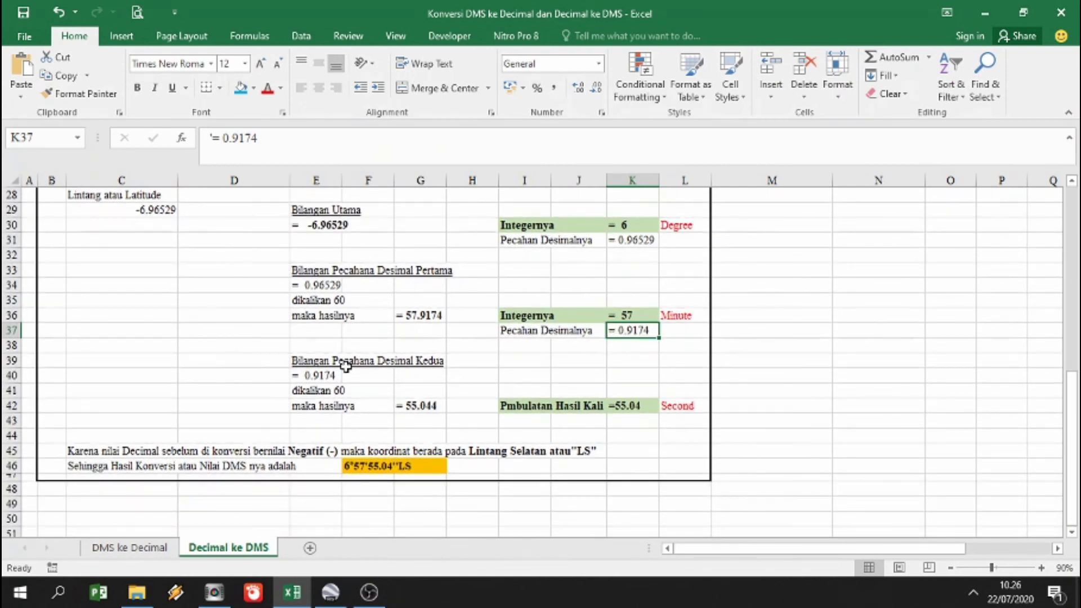
{"action": "left_click", "coordinate": [318, 376]}
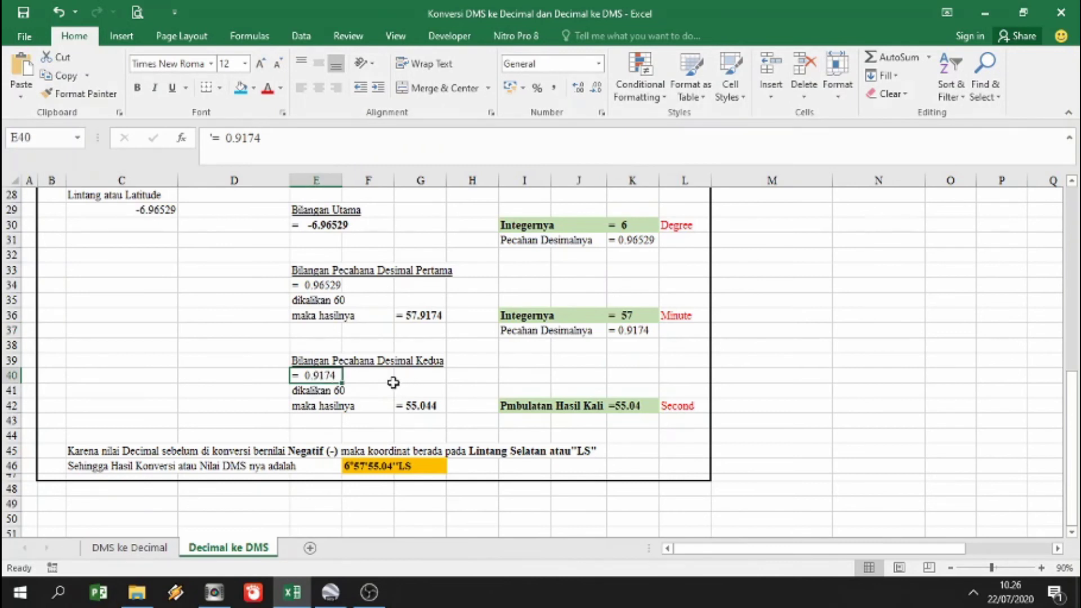
{"action": "left_click", "coordinate": [339, 390]}
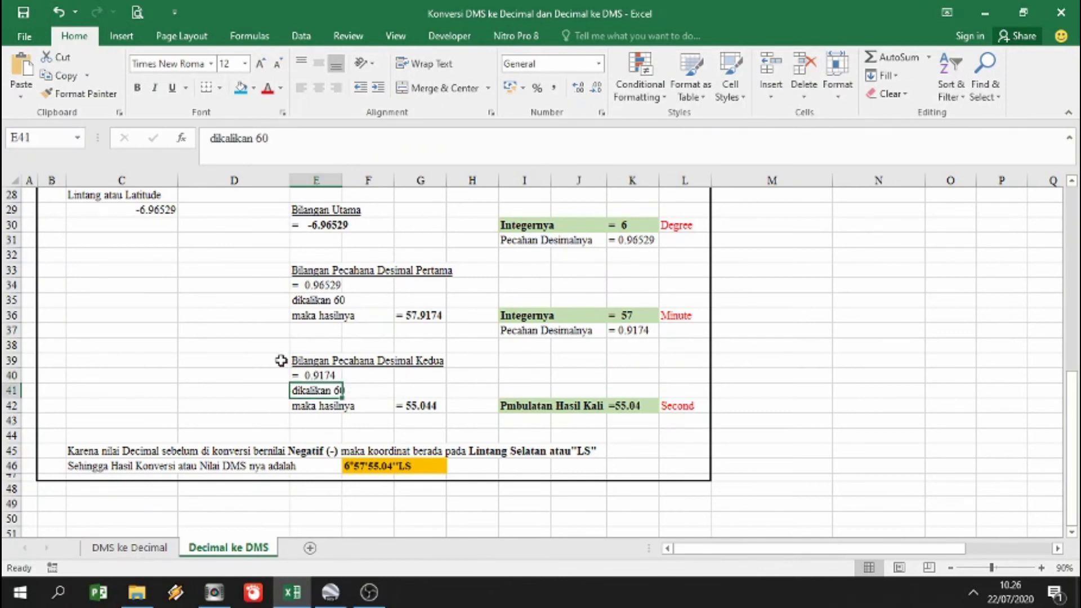
{"action": "left_click", "coordinate": [381, 389]}
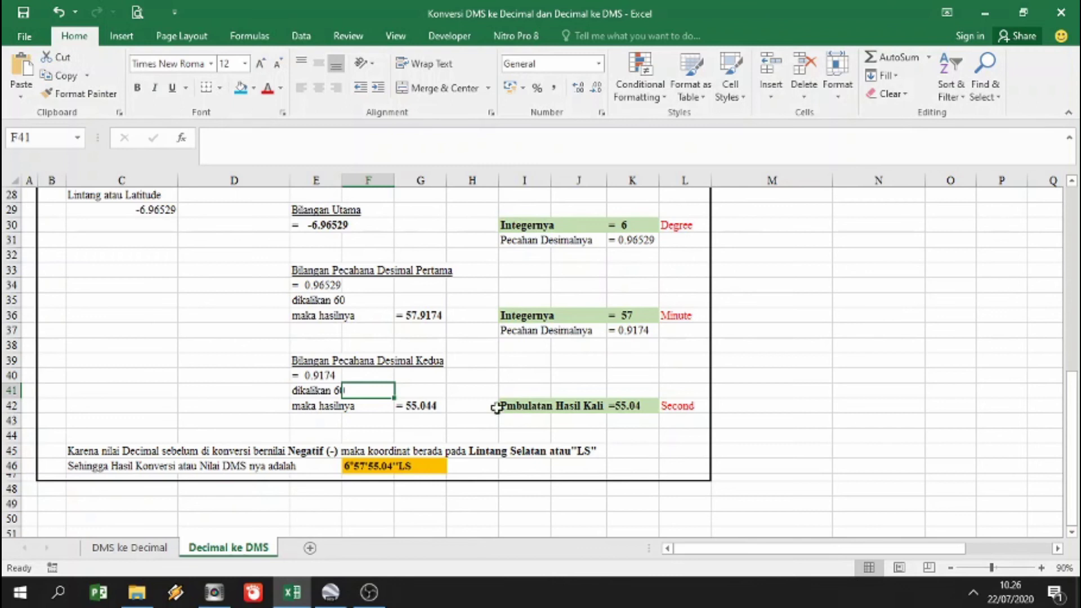
{"action": "left_click", "coordinate": [432, 405]}
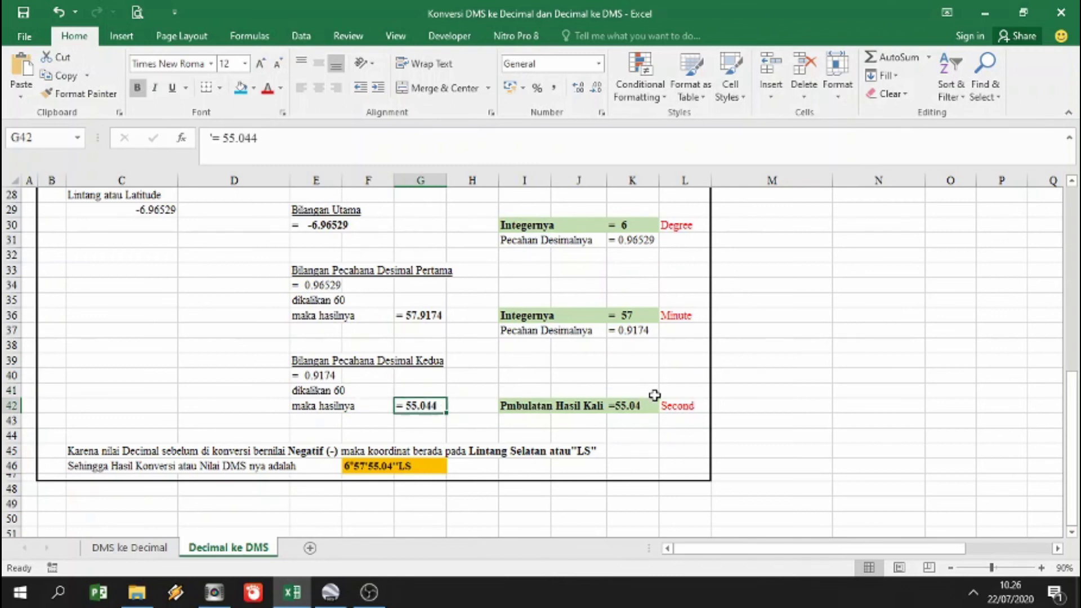
{"action": "left_click", "coordinate": [629, 408]}
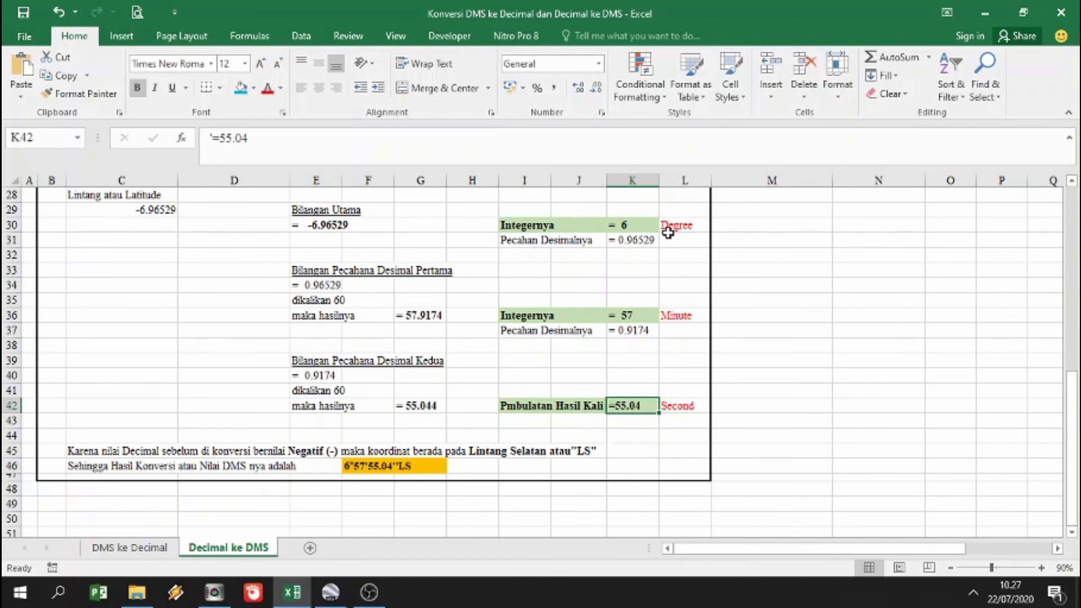
Recap the example's Degree, Minute and Second results by selecting K30:L30, K36:L36 and K42:L42 in turn.
{"action": "left_click_drag", "start_coordinate": [690, 226], "coordinate": [644, 223]}
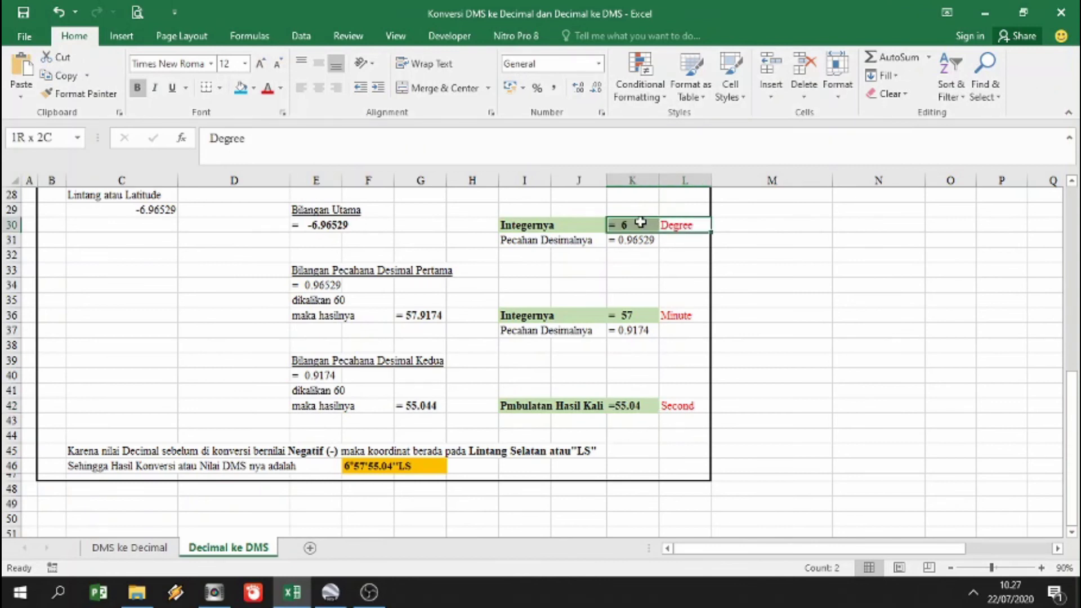
{"action": "left_click_drag", "start_coordinate": [689, 316], "coordinate": [638, 310]}
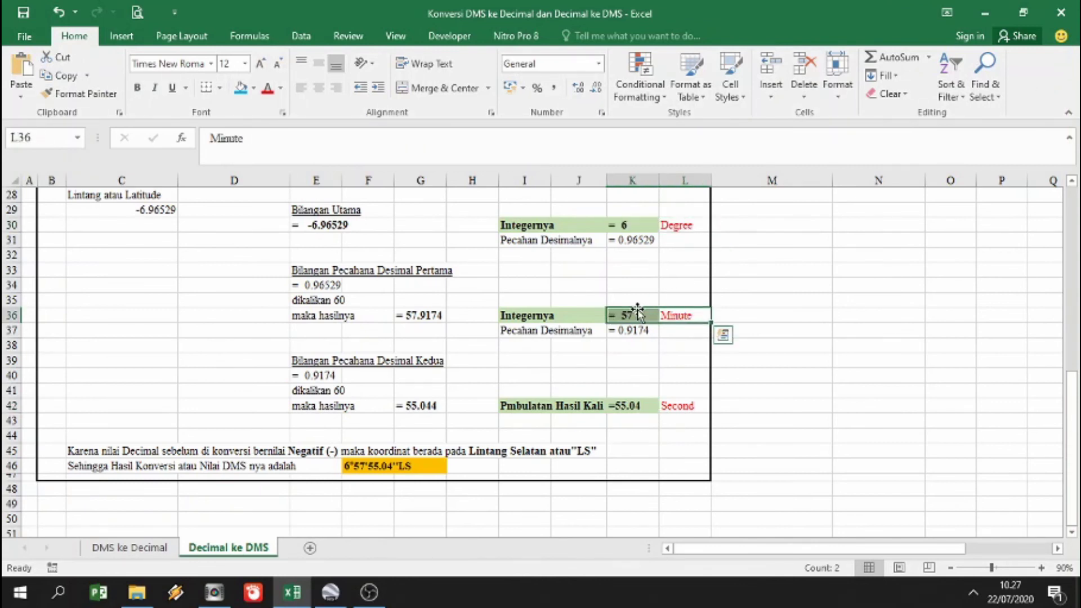
{"action": "left_click_drag", "start_coordinate": [687, 406], "coordinate": [635, 399]}
{"action": "scroll", "coordinate": [633, 366], "scroll_direction": "up", "scroll_amount": 3}
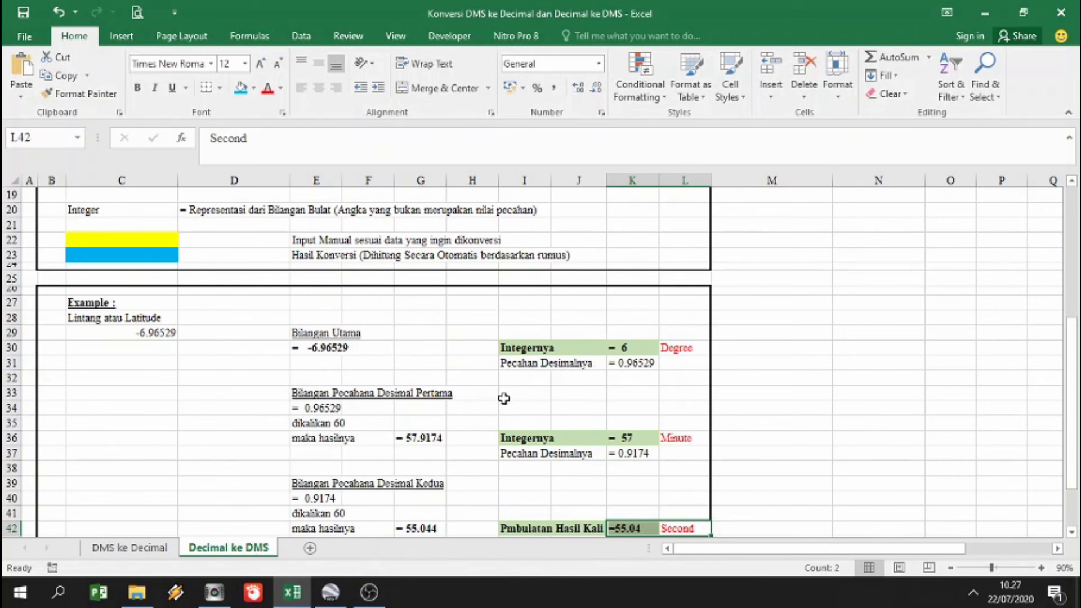
{"action": "scroll", "coordinate": [460, 411], "scroll_direction": "down", "scroll_amount": 2}
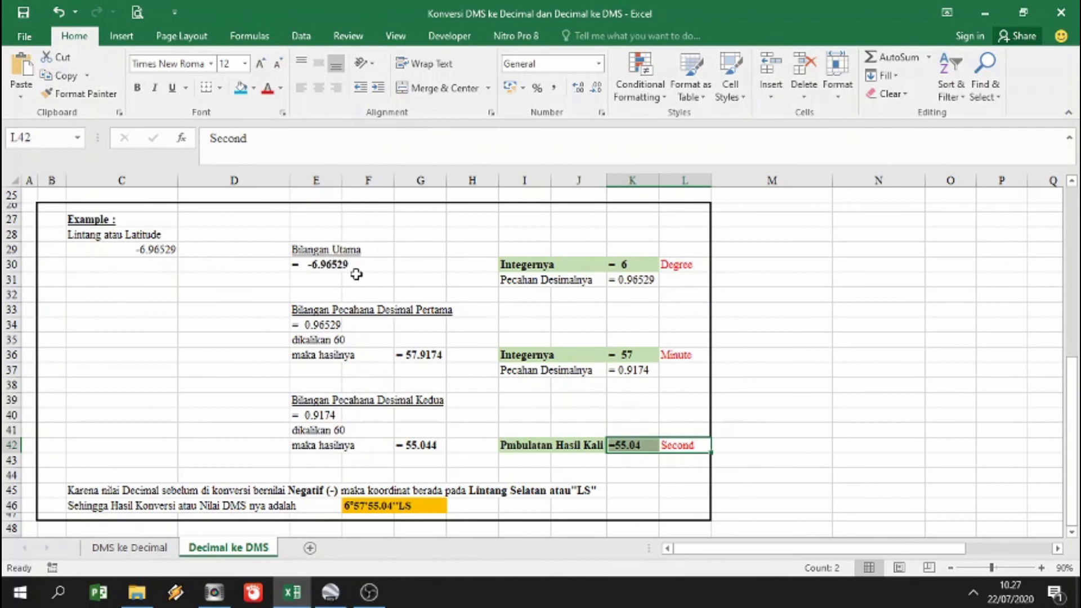
Read the negative-value direction note in row 45 and compare it with the LU/LS sign diagram beside the conversion table.
{"action": "scroll", "coordinate": [386, 309], "scroll_direction": "down", "scroll_amount": 1}
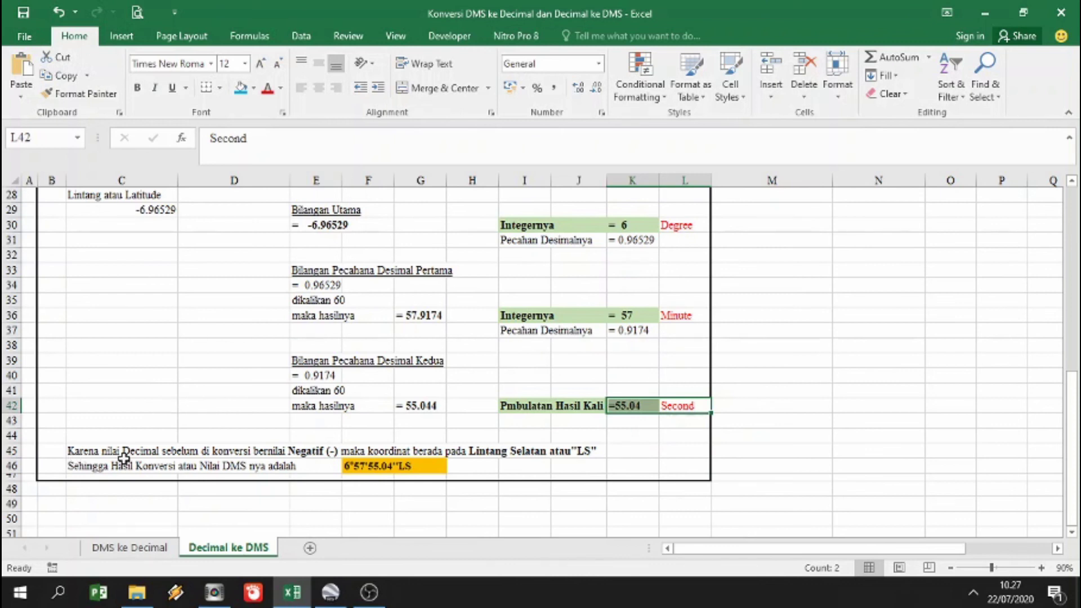
{"action": "left_click", "coordinate": [329, 453]}
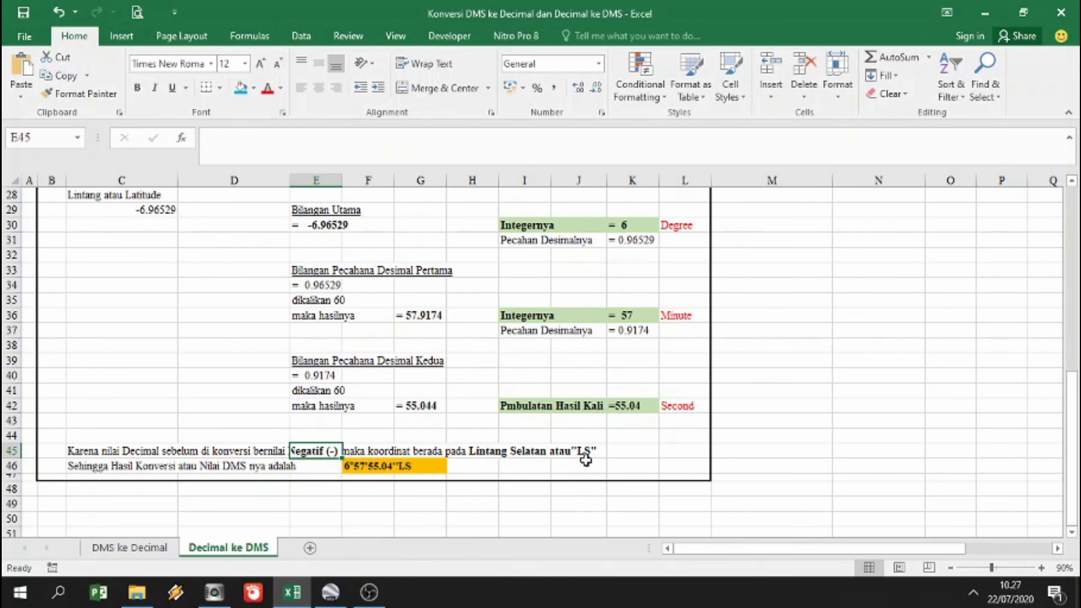
{"action": "scroll", "coordinate": [586, 459], "scroll_direction": "up", "scroll_amount": 6}
{"action": "scroll", "coordinate": [501, 475], "scroll_direction": "up", "scroll_amount": 3}
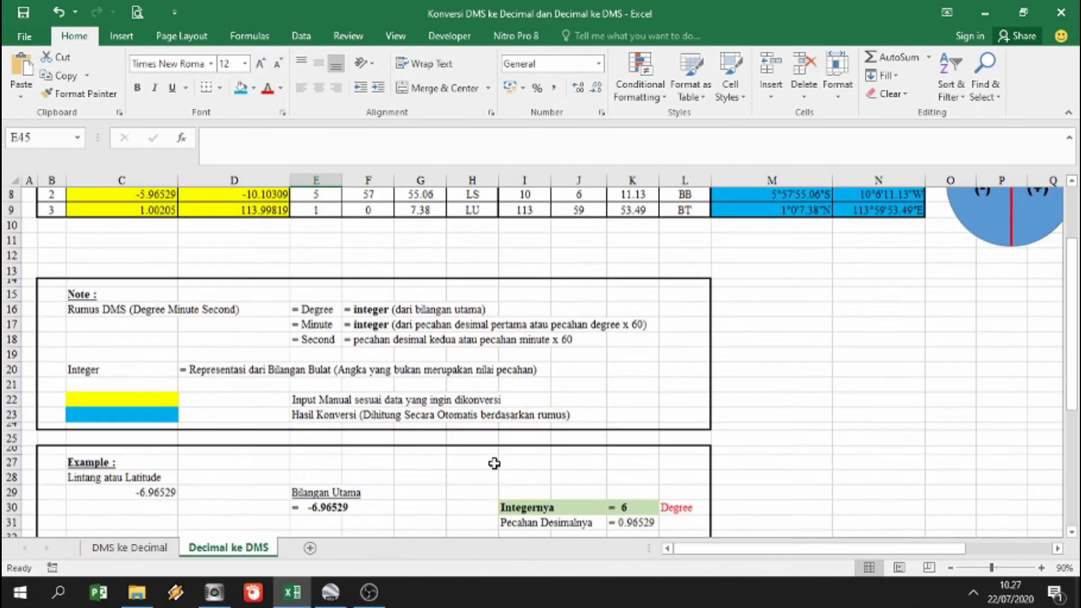
{"action": "left_click_drag", "start_coordinate": [899, 549], "coordinate": [985, 547]}
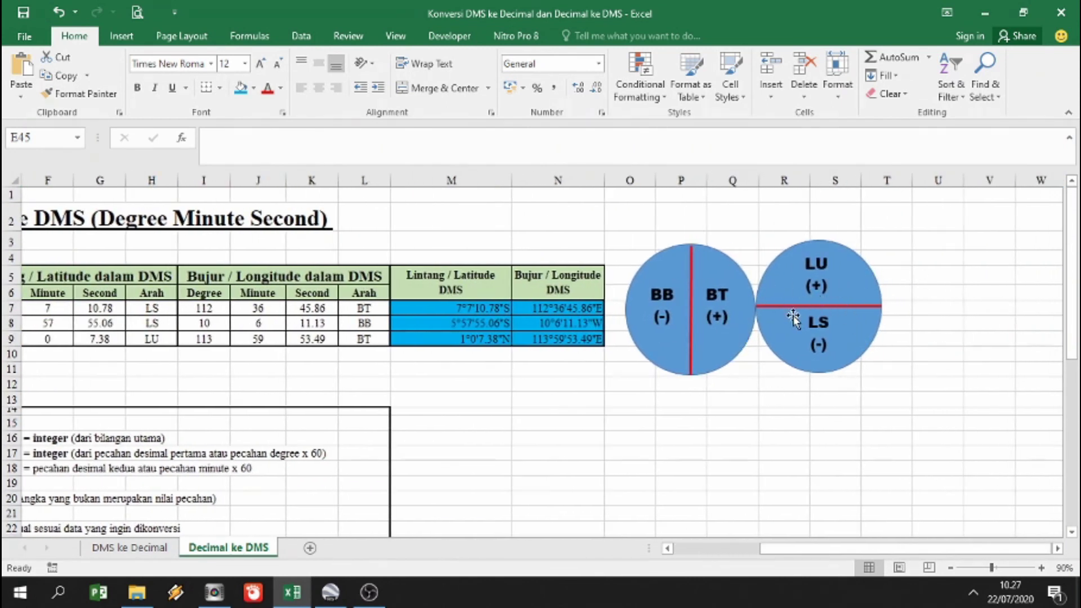
Recheck the sign of the example's latitude in C29, then select the final DMS result in F46:G46.
{"action": "left_click_drag", "start_coordinate": [923, 549], "coordinate": [719, 559]}
{"action": "scroll", "coordinate": [6, 312], "scroll_direction": "down", "scroll_amount": 7}
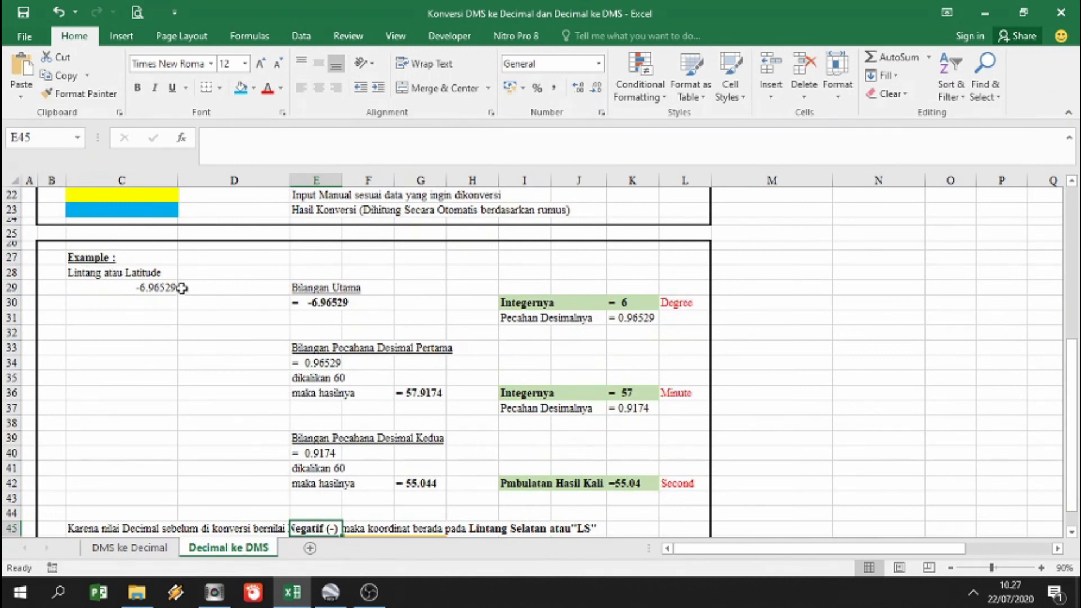
{"action": "scroll", "coordinate": [850, 383], "scroll_direction": "up", "scroll_amount": 7}
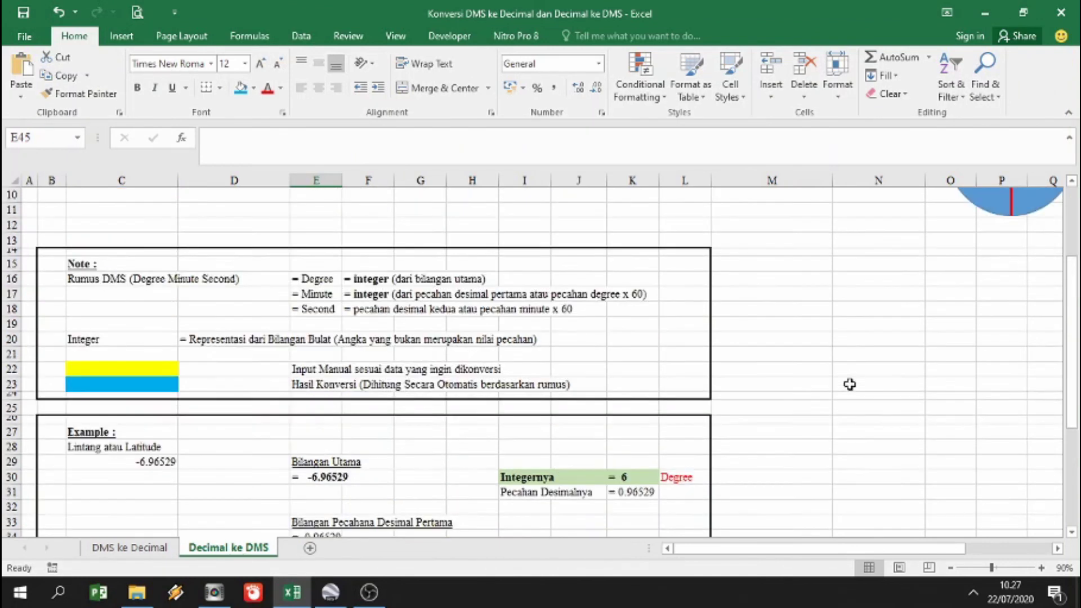
{"action": "left_click_drag", "start_coordinate": [903, 550], "coordinate": [937, 549]}
{"action": "scroll", "coordinate": [513, 401], "scroll_direction": "down", "scroll_amount": 4}
{"action": "scroll", "coordinate": [513, 401], "scroll_direction": "down", "scroll_amount": 5}
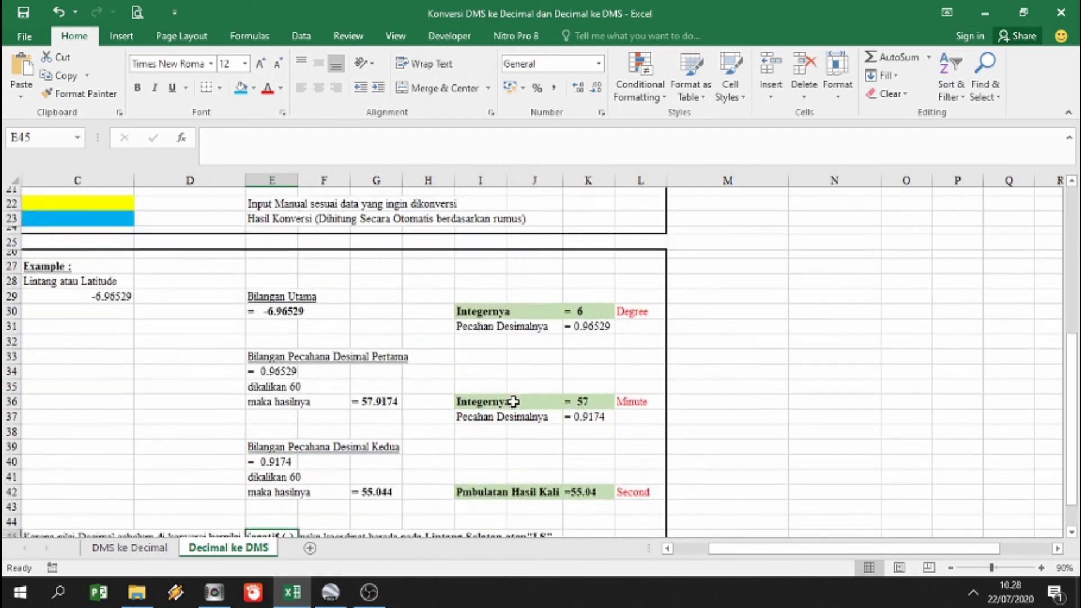
{"action": "left_click_drag", "start_coordinate": [816, 551], "coordinate": [783, 551]}
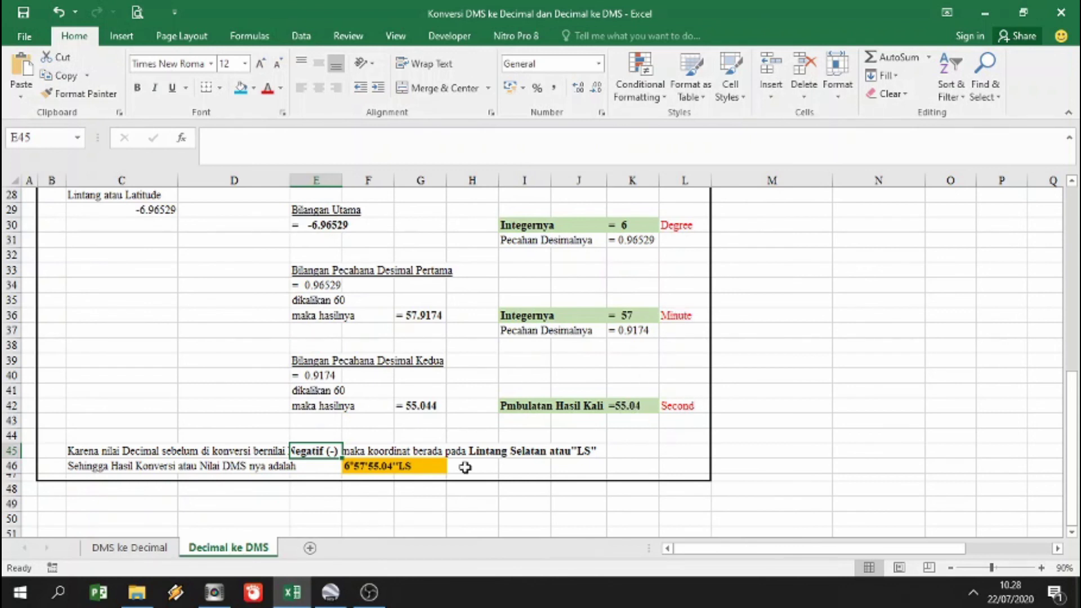
{"action": "left_click", "coordinate": [404, 467]}
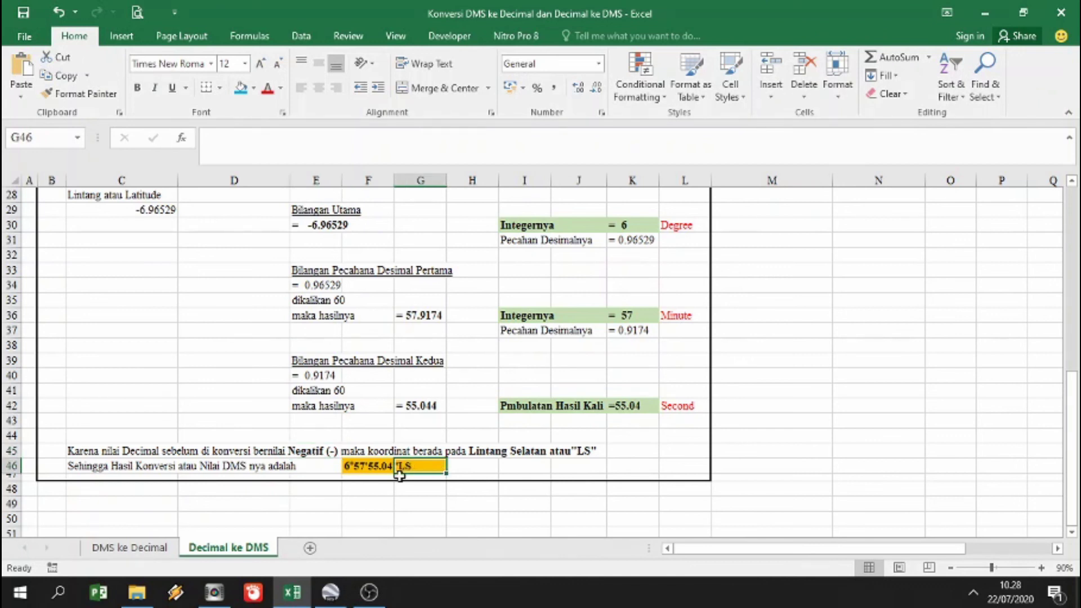
{"action": "left_click_drag", "start_coordinate": [356, 471], "coordinate": [432, 471]}
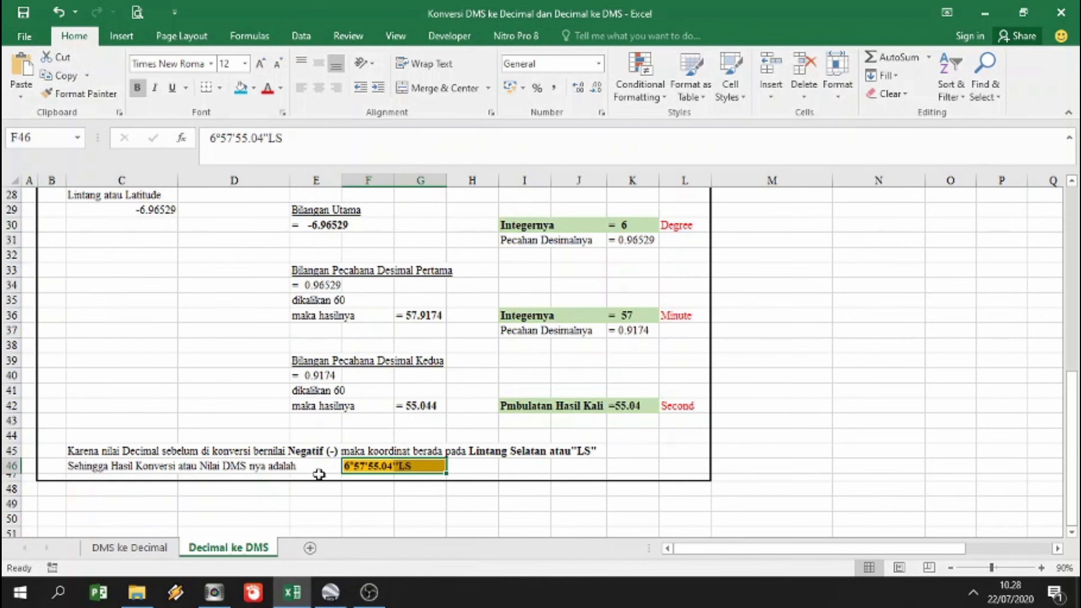
Return to the conversion table to examine the decimal latitude in C7, relating it to the yellow and blue colour legend in C22:C23.
{"action": "scroll", "coordinate": [400, 392], "scroll_direction": "up", "scroll_amount": 3}
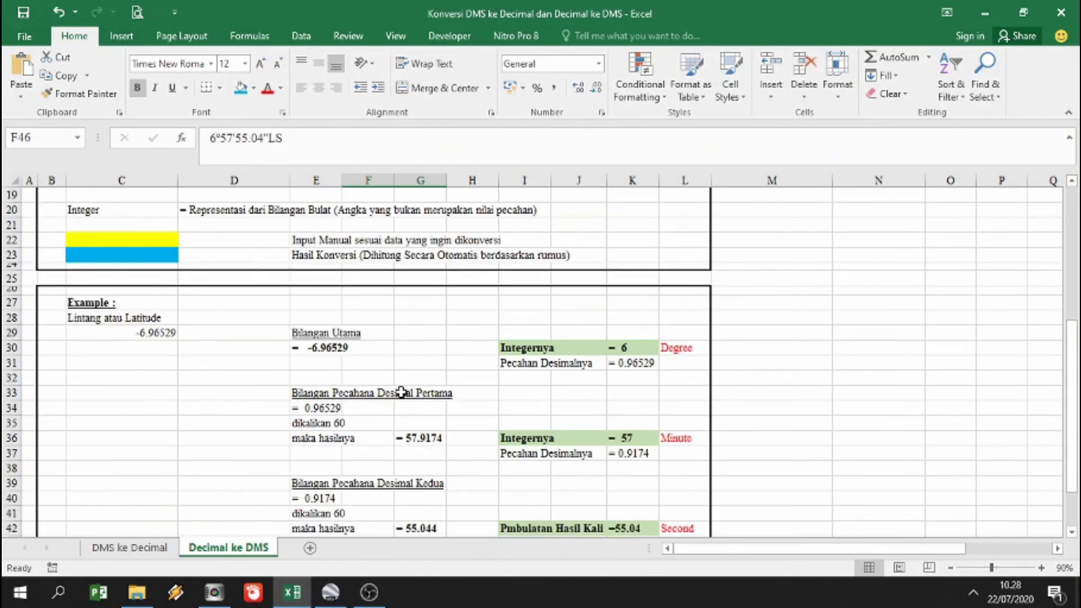
{"action": "scroll", "coordinate": [401, 393], "scroll_direction": "up", "scroll_amount": 6}
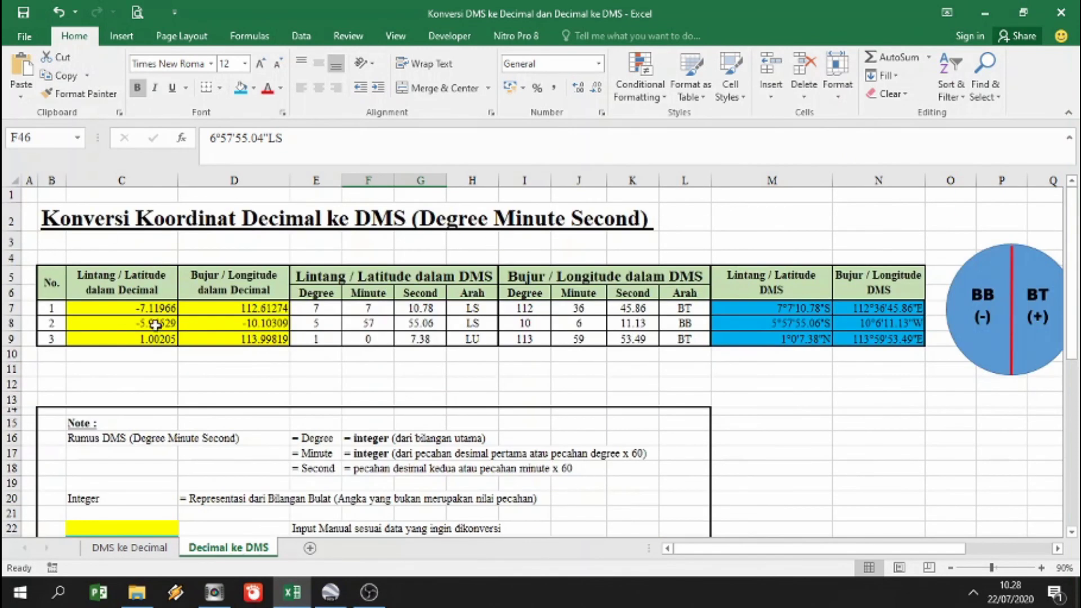
{"action": "left_click", "coordinate": [161, 308]}
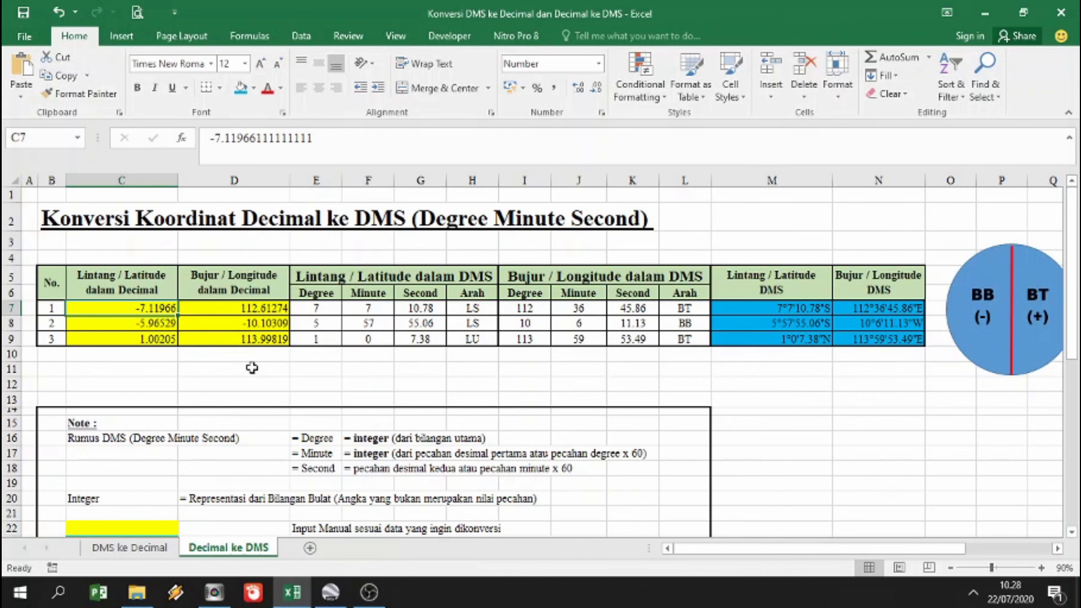
{"action": "scroll", "coordinate": [252, 367], "scroll_direction": "down", "scroll_amount": 2}
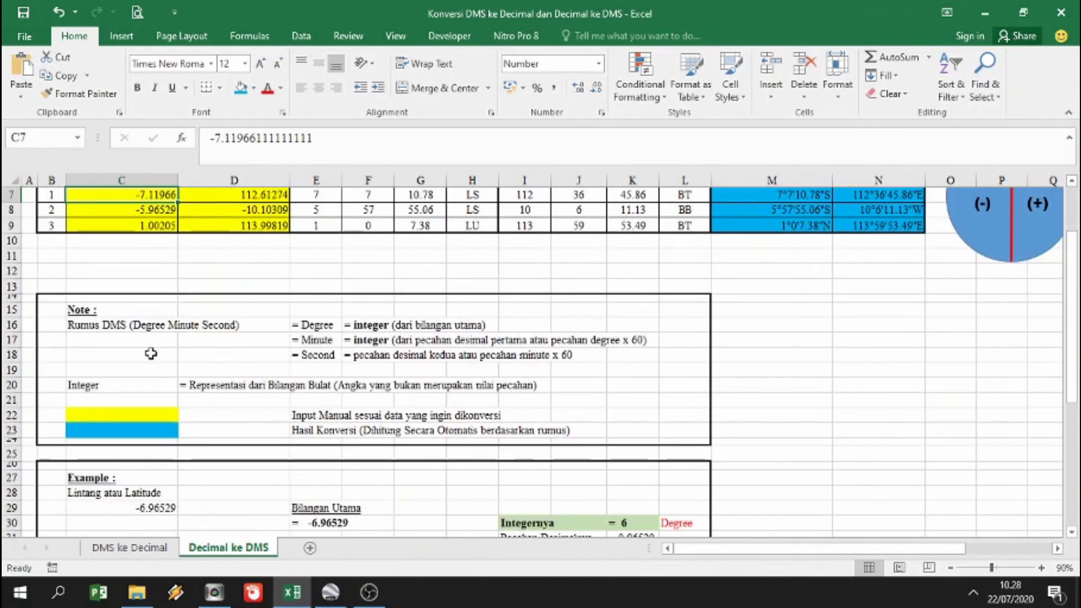
{"action": "scroll", "coordinate": [426, 375], "scroll_direction": "up", "scroll_amount": 2}
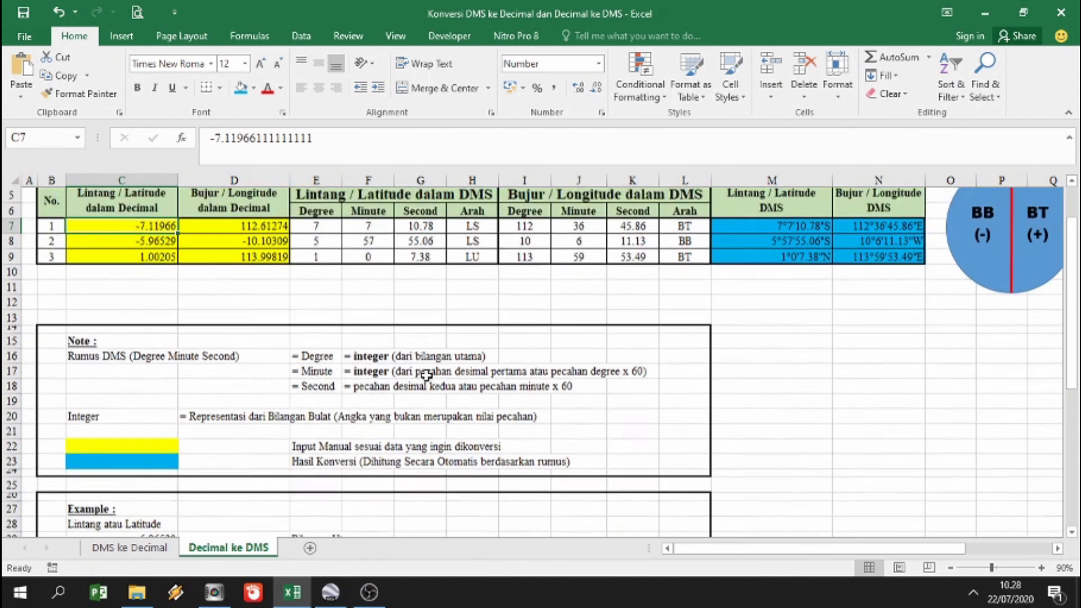
{"action": "scroll", "coordinate": [428, 372], "scroll_direction": "down", "scroll_amount": 3}
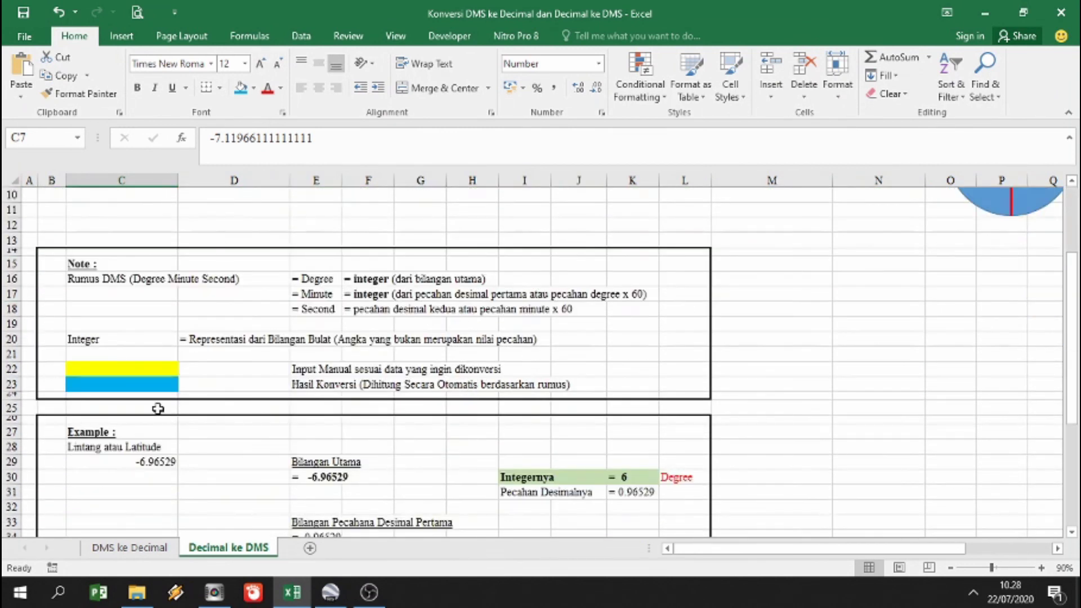
{"action": "scroll", "coordinate": [115, 372], "scroll_direction": "down", "scroll_amount": 1}
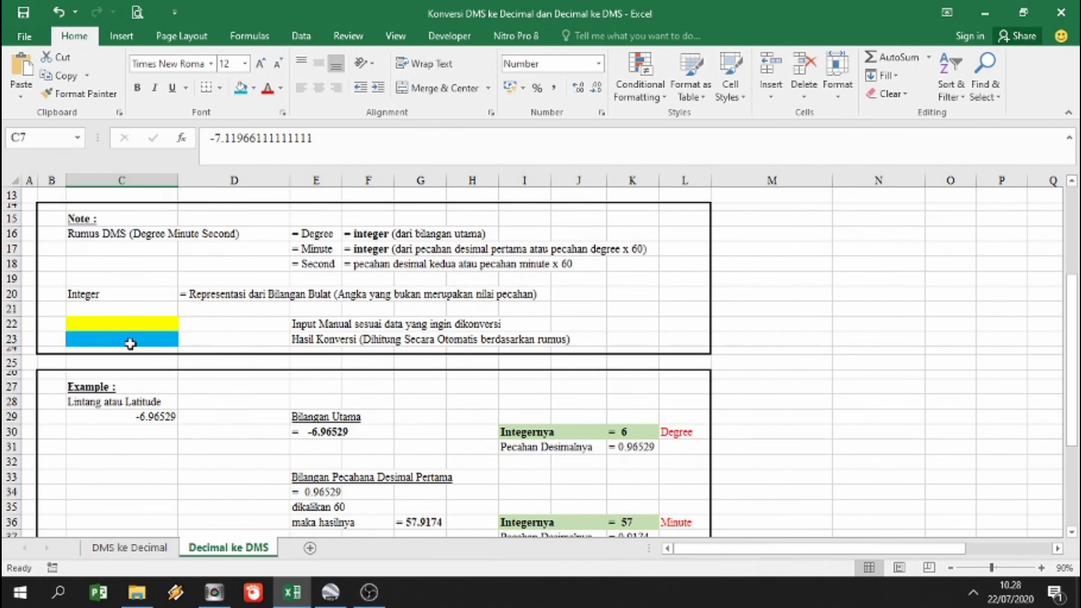
{"action": "scroll", "coordinate": [508, 400], "scroll_direction": "up", "scroll_amount": 4}
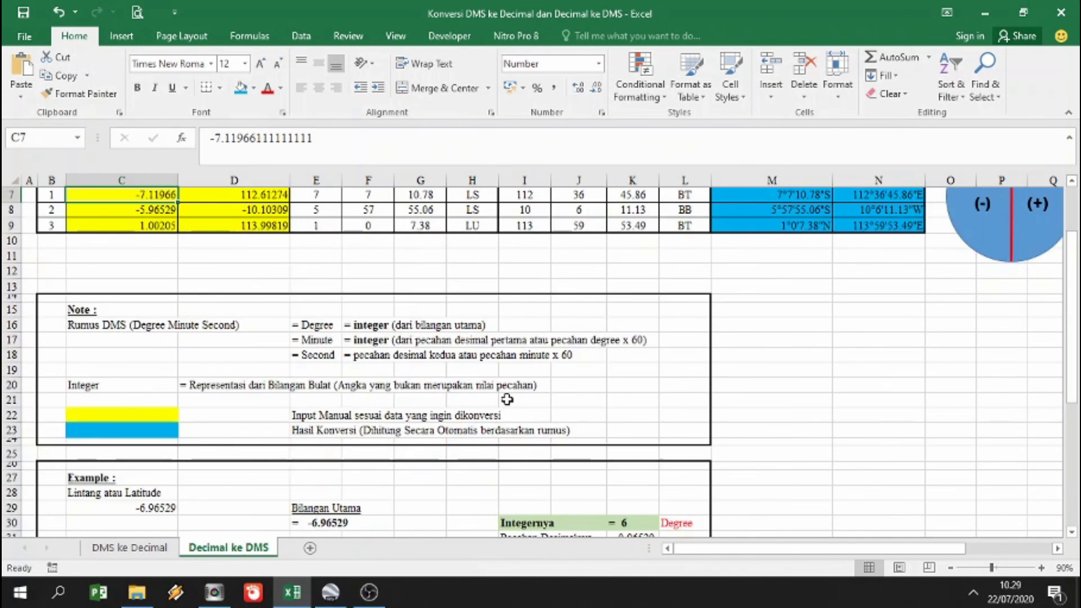